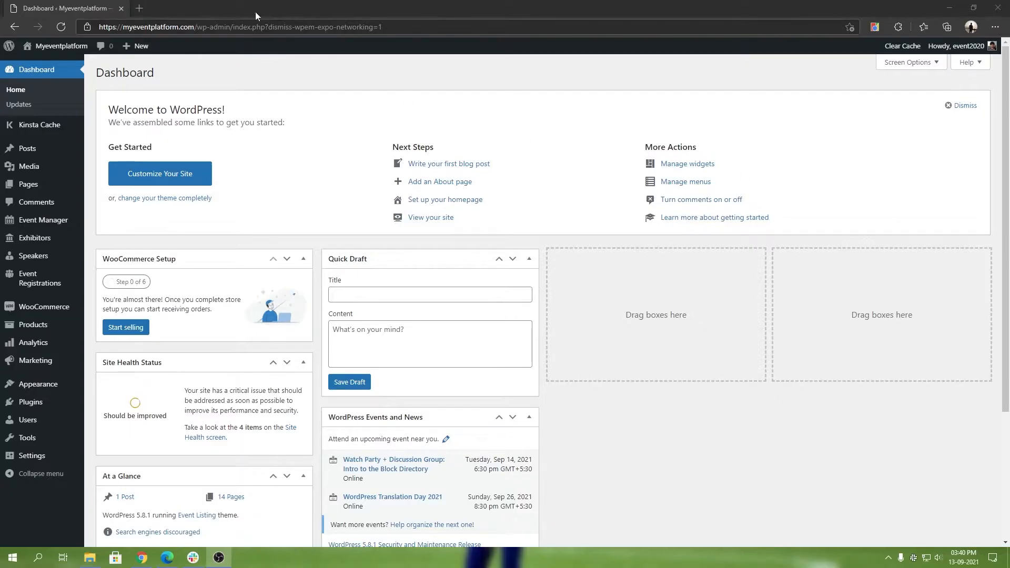
Open the Firebase console at console.firebase.google.com in a new browser tab
click(141, 7)
text(console)
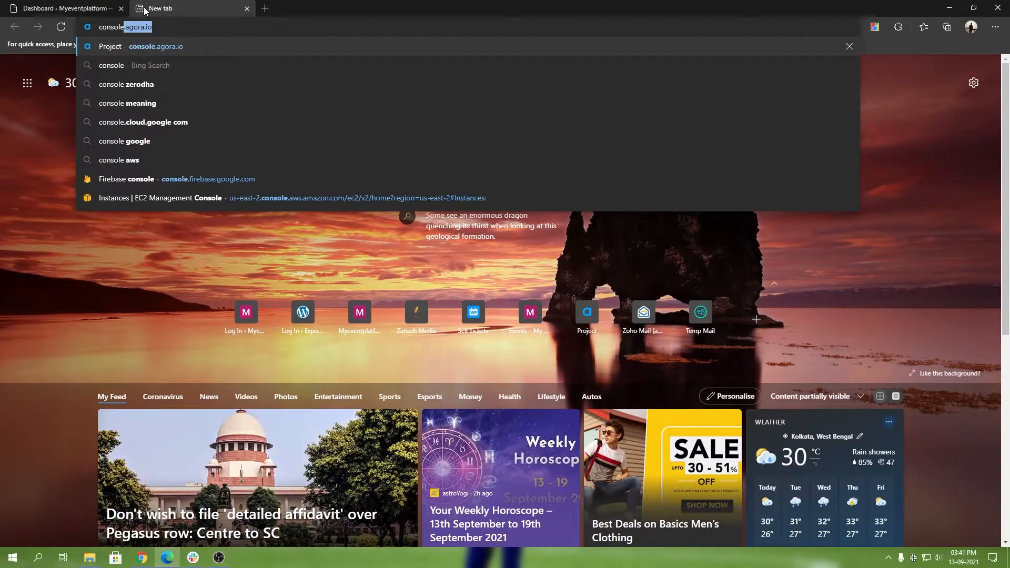
key(Down)
key(Down)
key(Down)
key(Down)
key(Down)
key(Down)
key(Down)
key(Return)
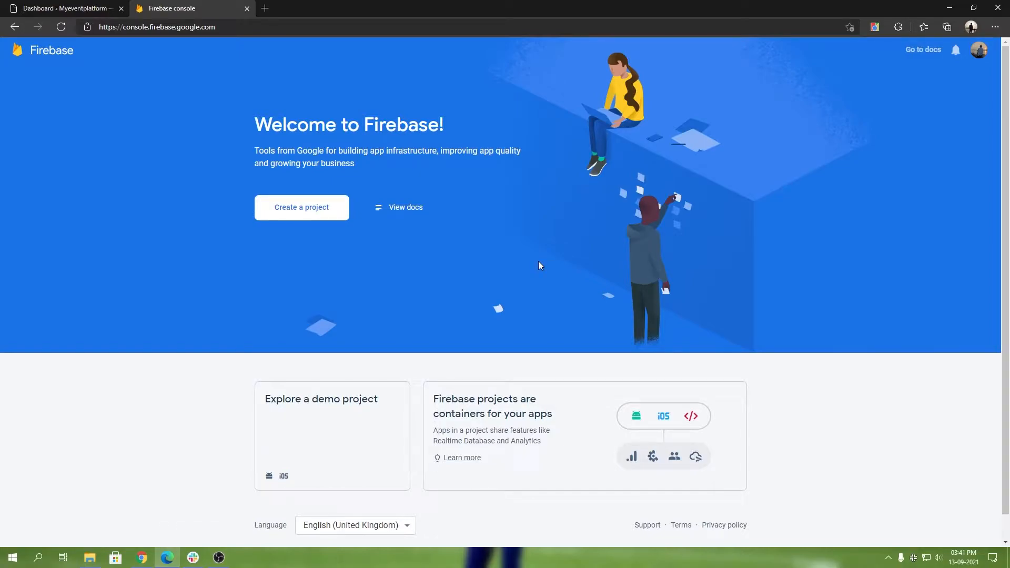
Start a new Firebase project named Myeventplatform-test, accept the Firebase terms and continue to the Google Analytics options
click(313, 214)
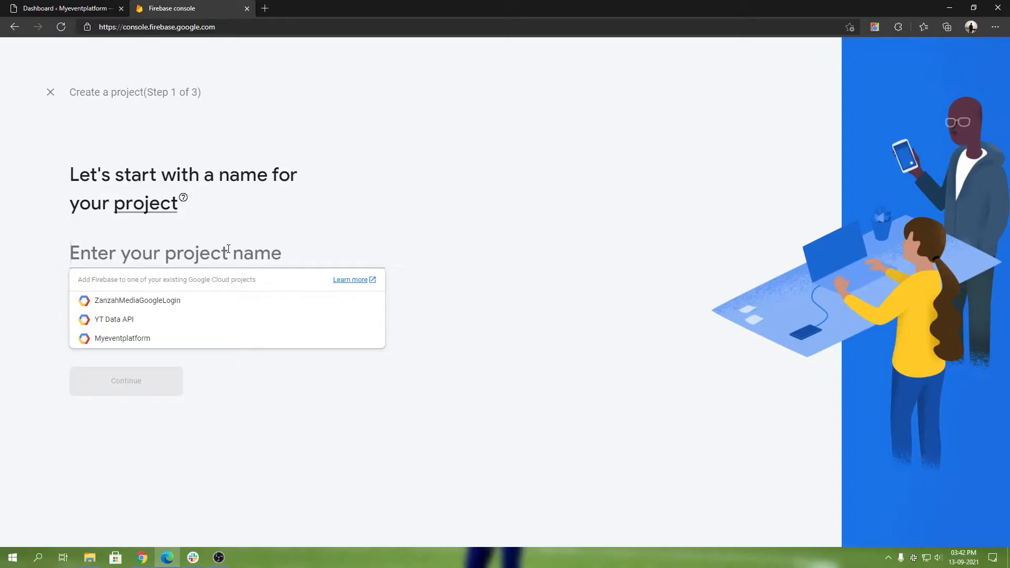
text(myevent)
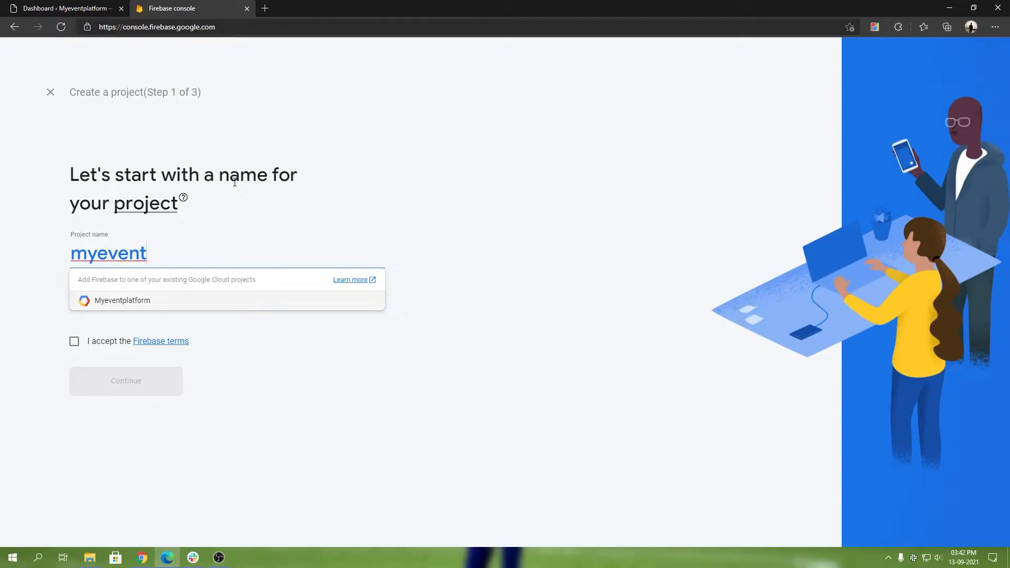
key(Return)
click(252, 253)
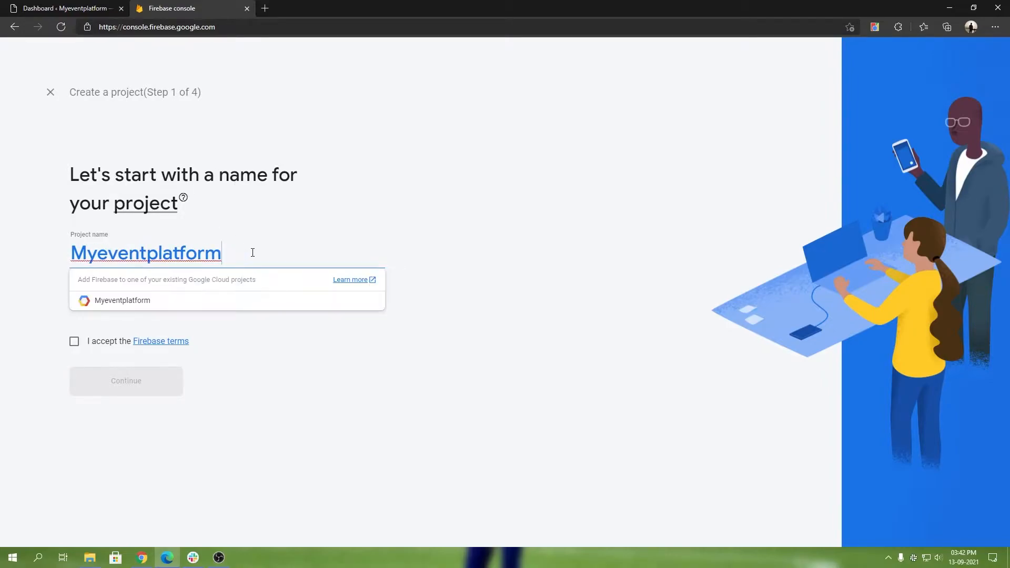
text(-test)
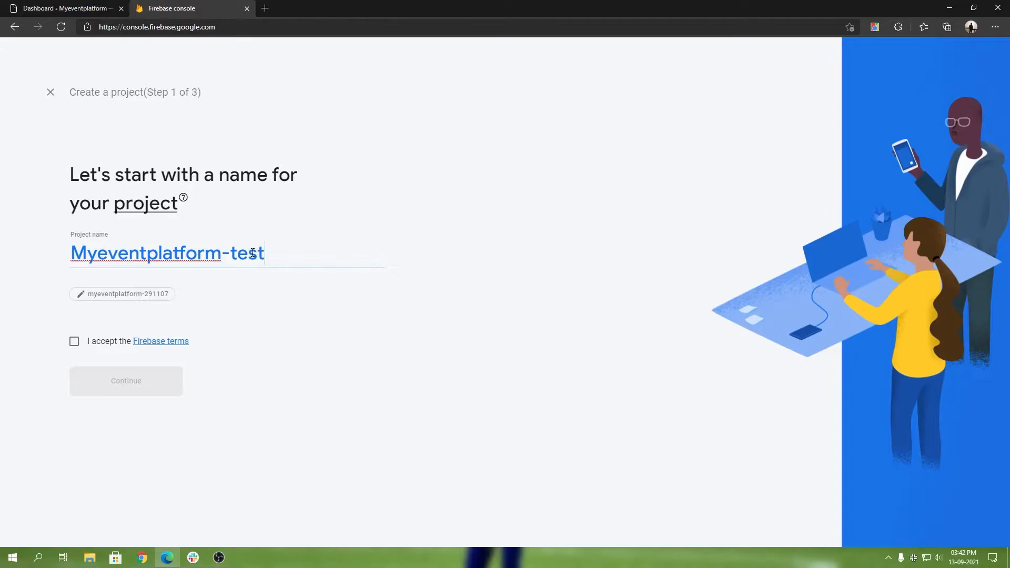
click(74, 344)
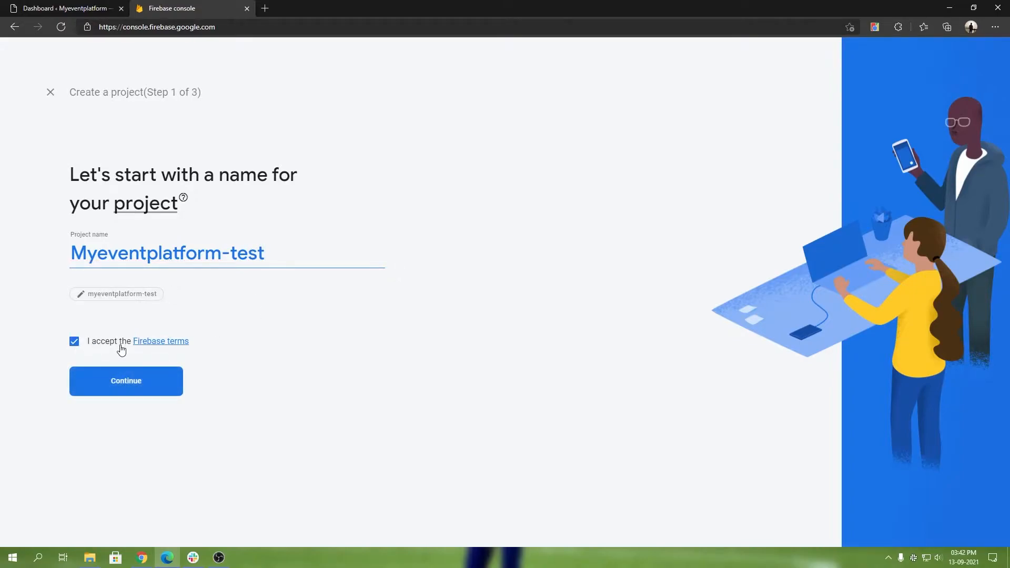
click(125, 383)
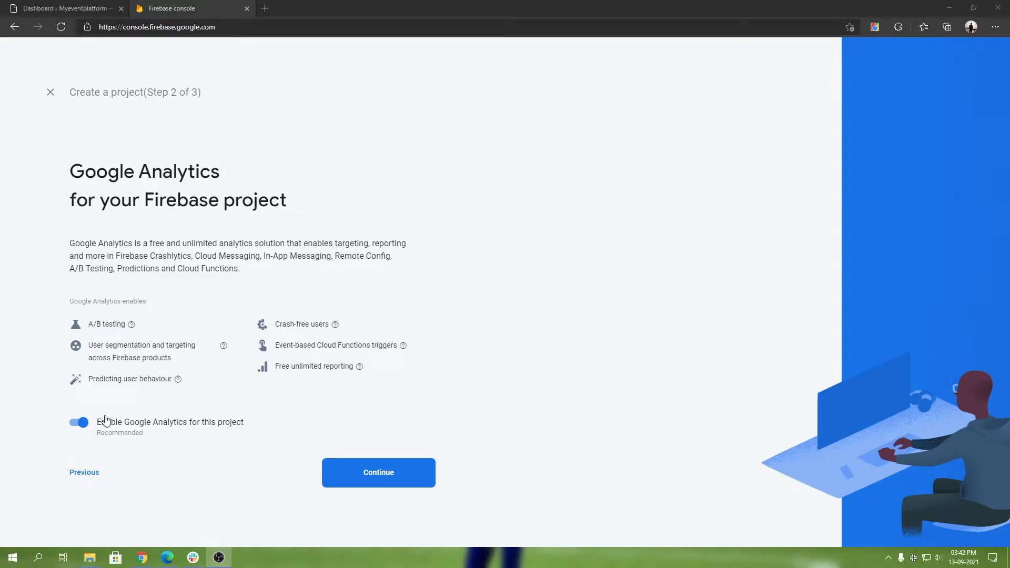
Complete the Google Analytics stage of the project setup and continue to the new project's overview
click(87, 424)
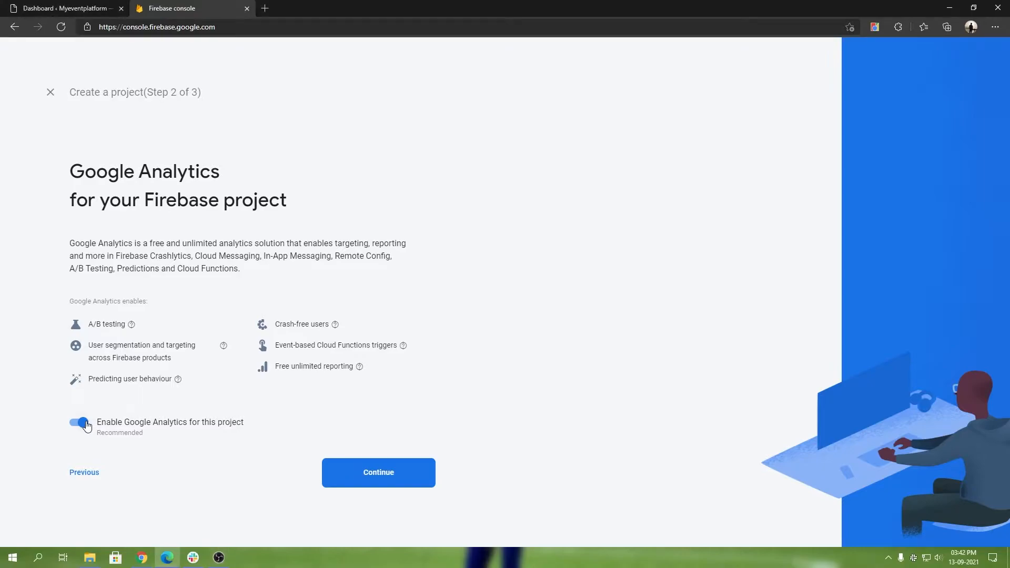
click(210, 430)
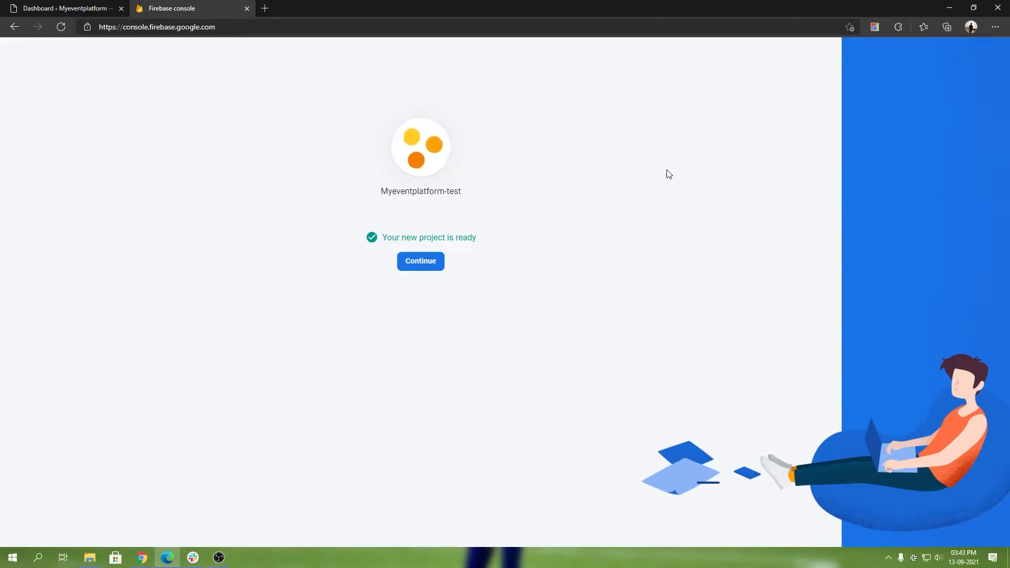
click(430, 265)
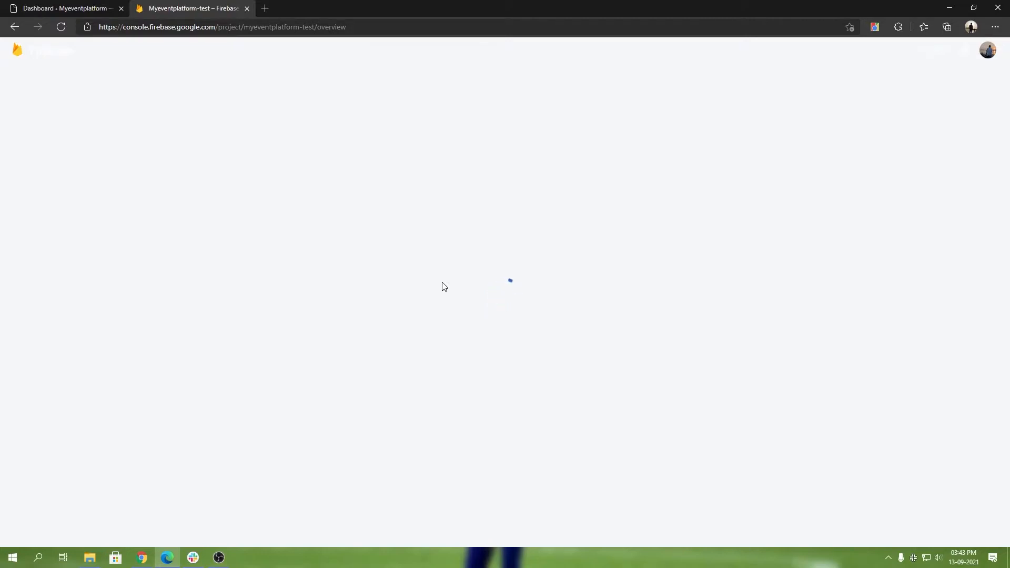
Switch to the WordPress dashboard and open the Expo Networking settings of Event Manager
click(108, 7)
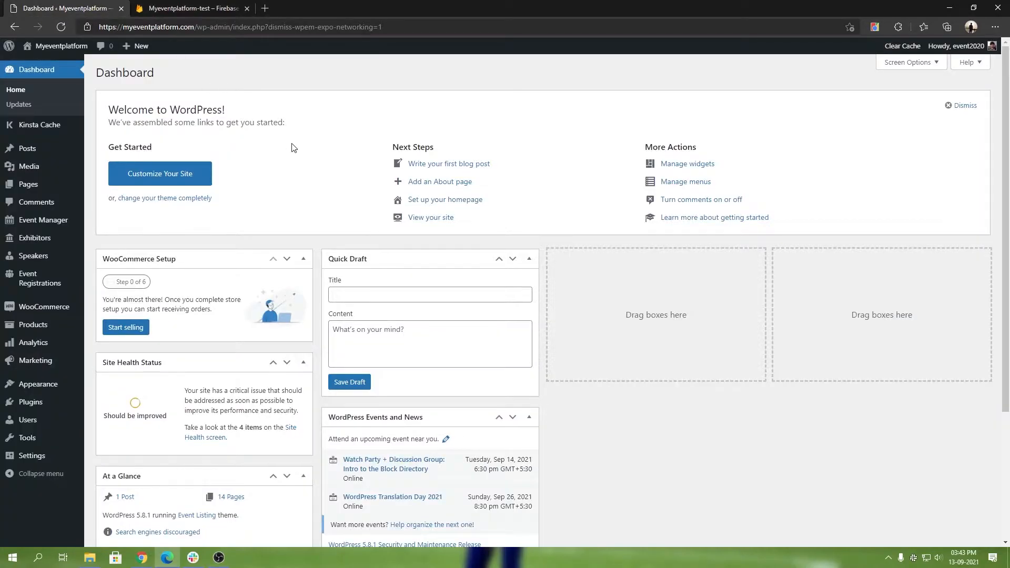
mouse_move(76, 226)
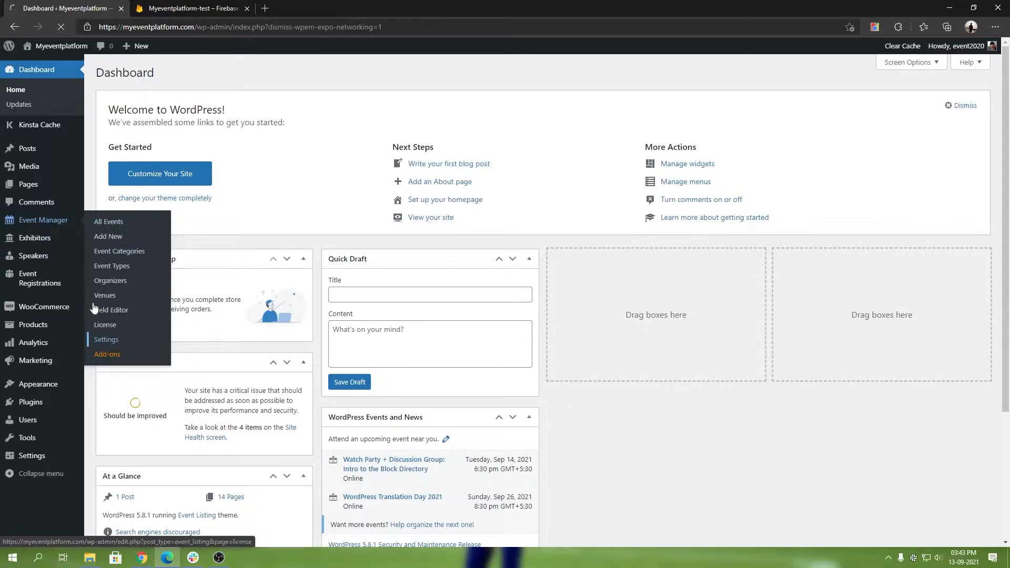
click(108, 341)
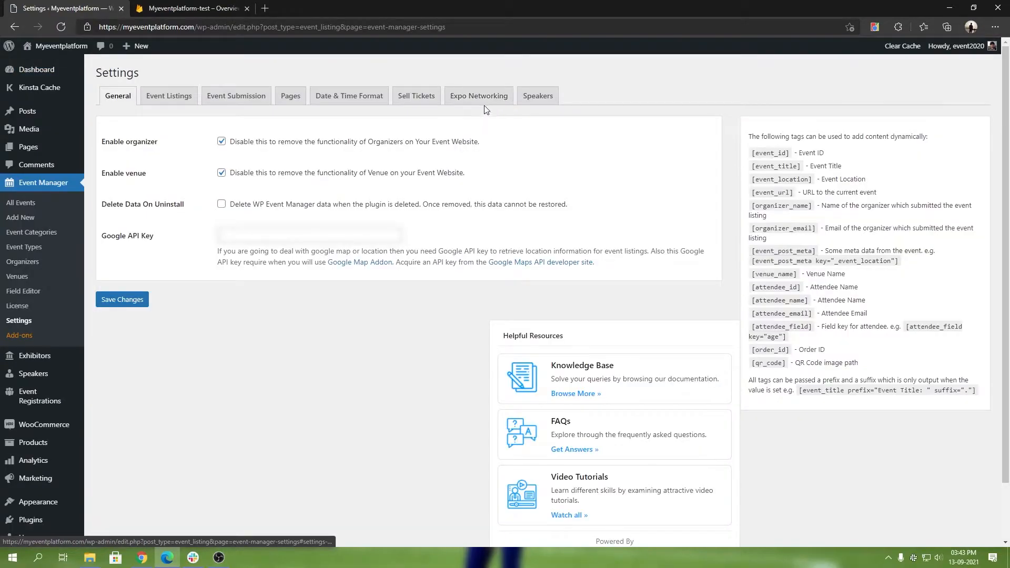
click(485, 104)
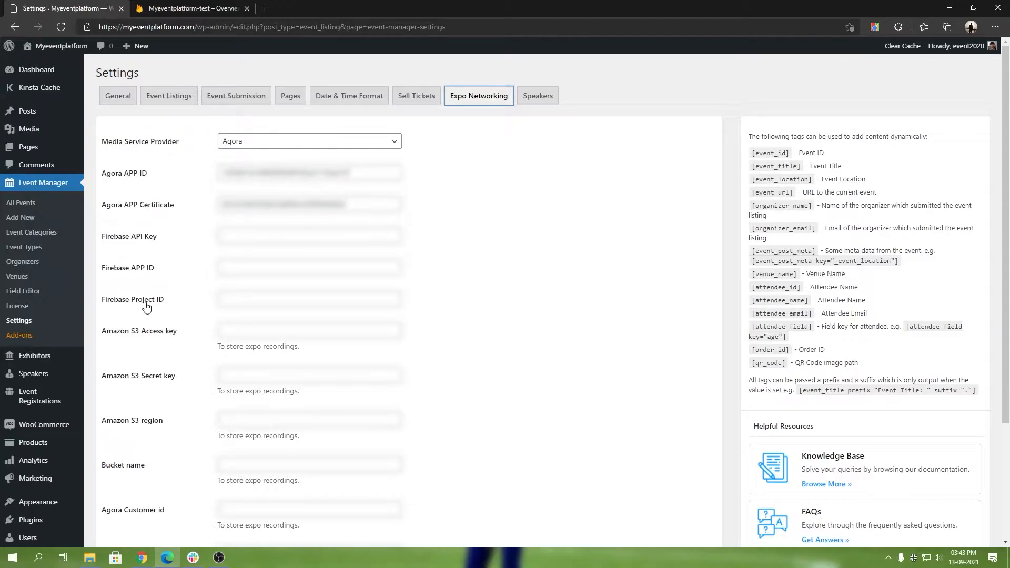
Switch to the Firebase console and register a web app nicknamed expo in the Myeventplatform-test project
click(208, 8)
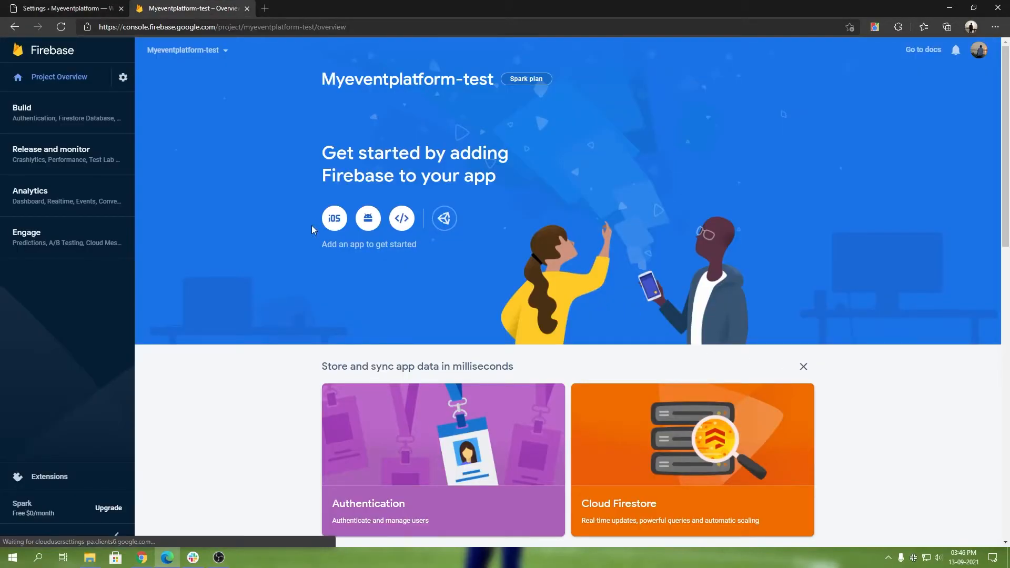
click(401, 220)
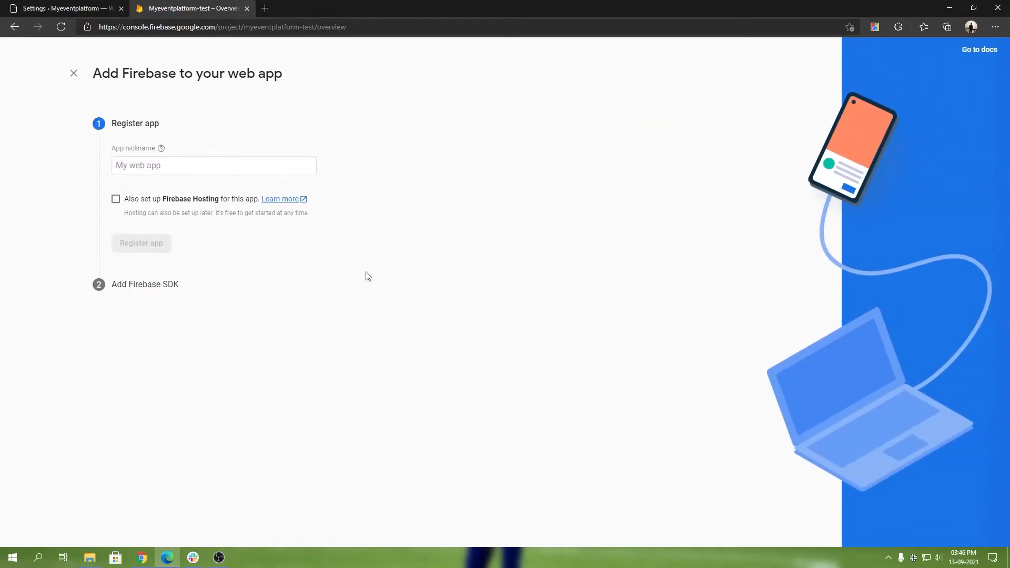
click(246, 171)
text(expo)
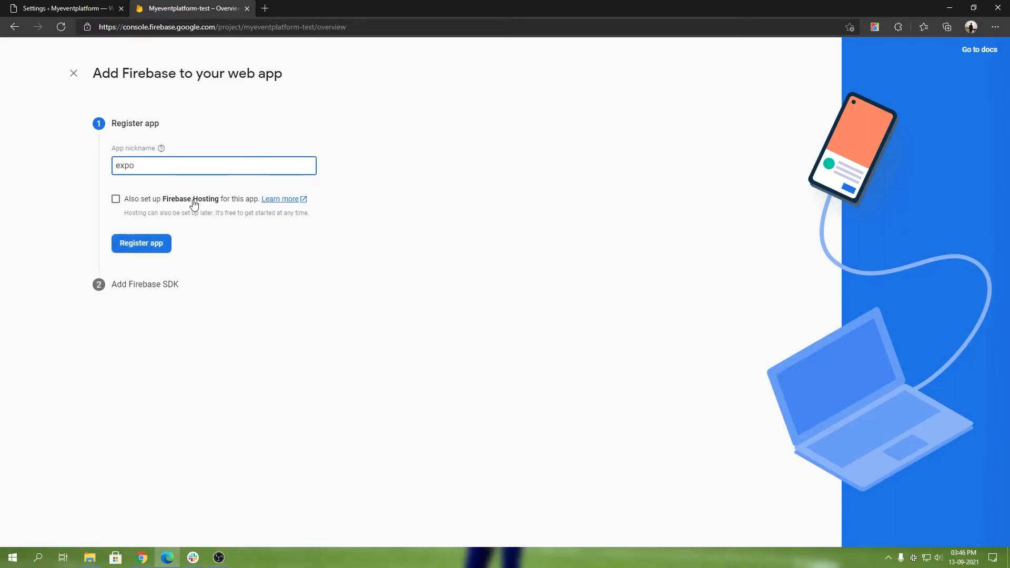
click(162, 245)
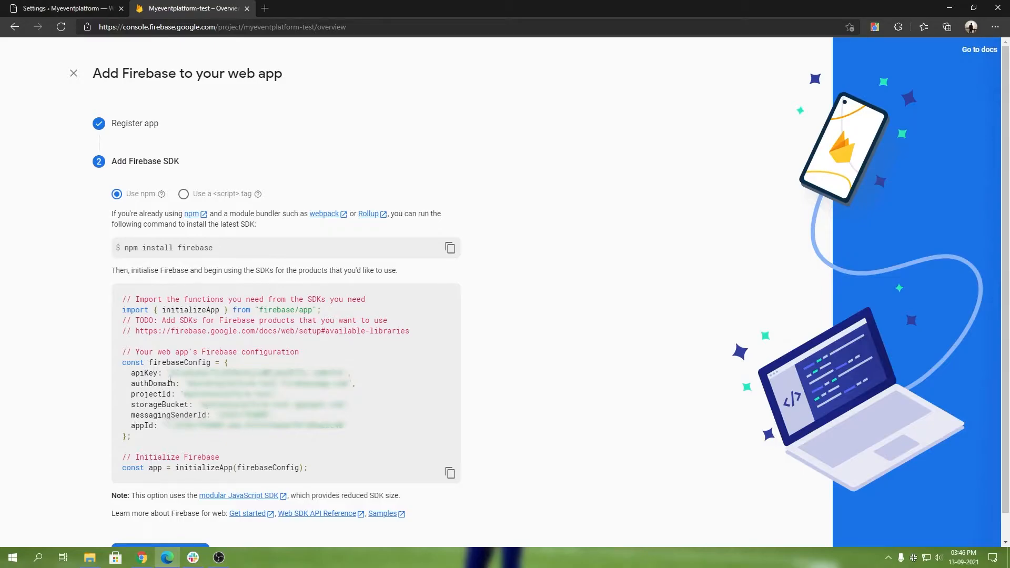
Copy the apiKey value from the Firebase configuration into the Firebase API Key setting in WordPress
drag(172, 373, 343, 373)
click(58, 7)
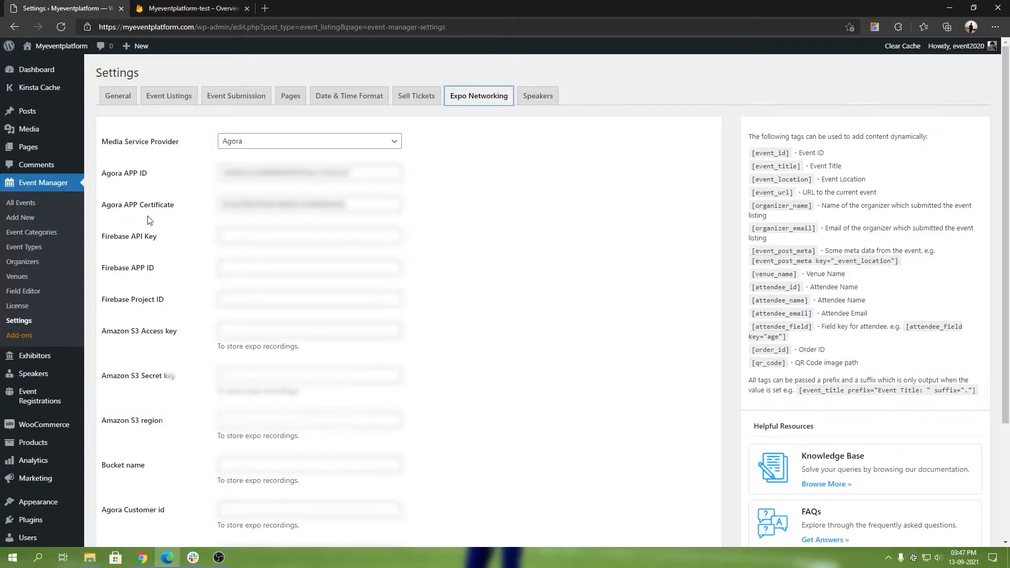
click(242, 236)
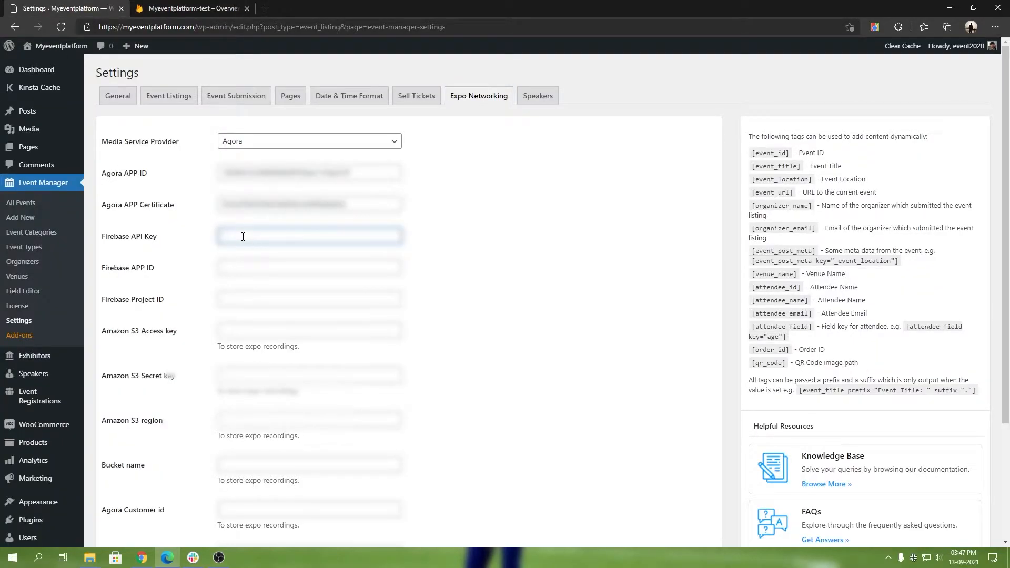
key(ctrl+v)
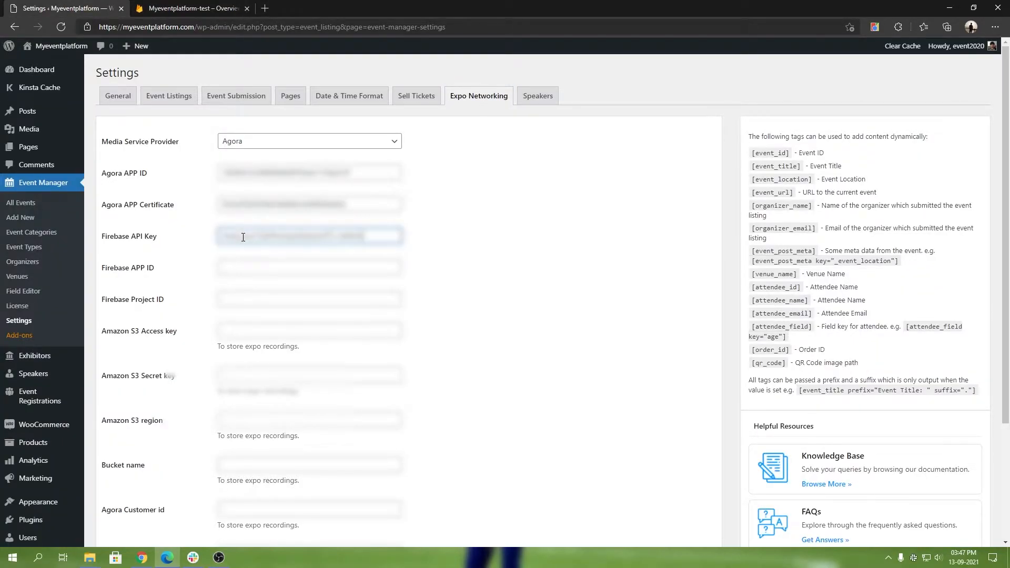
Copy the appId value from the Firebase configuration into the Firebase APP ID setting in WordPress
click(159, 4)
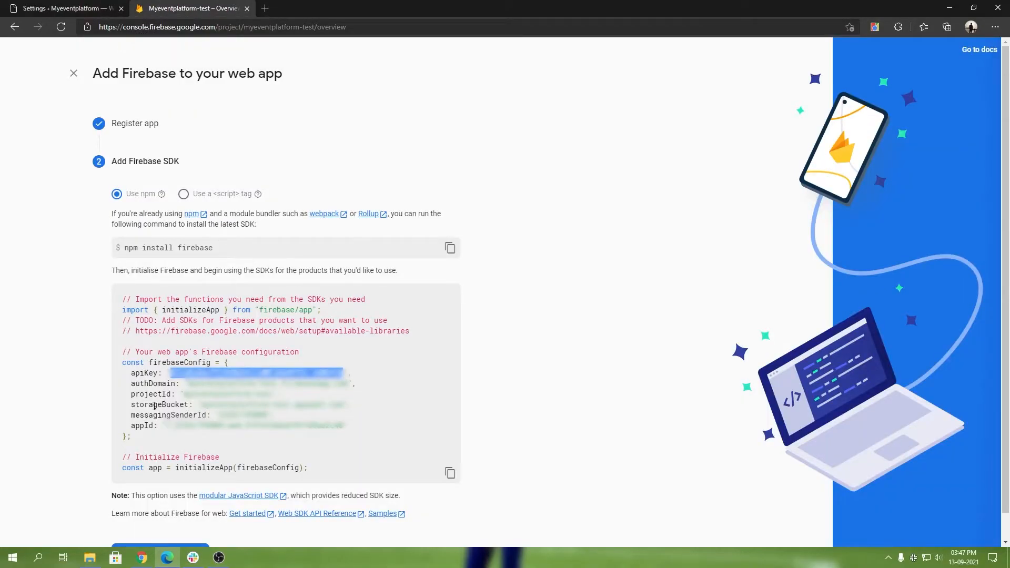
drag(168, 426, 343, 428)
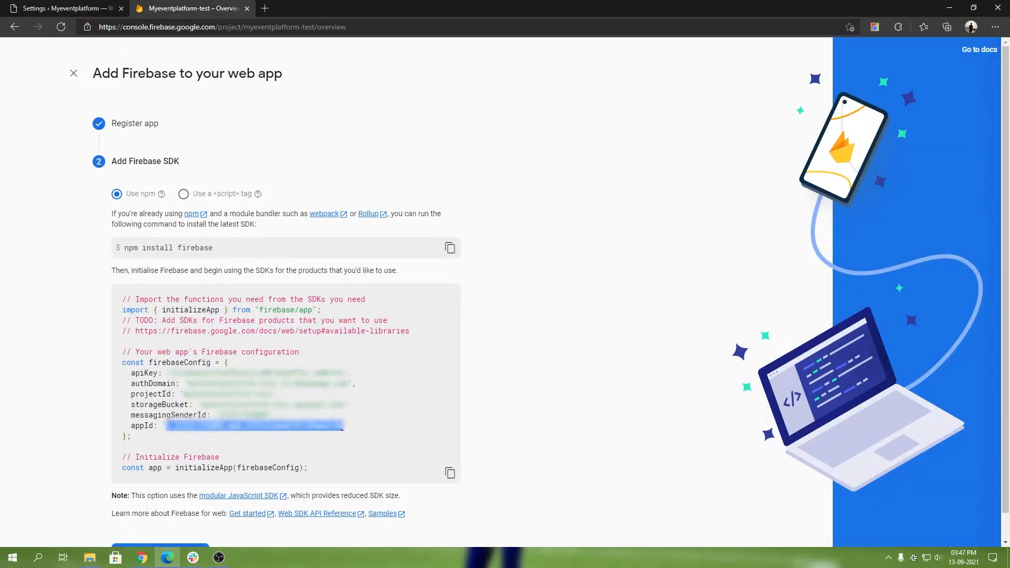
click(101, 6)
click(233, 265)
key(ctrl+v)
Copy the projectId value from the Firebase configuration into the Firebase Project ID setting in WordPress and save the settings
click(215, 10)
drag(185, 393, 274, 394)
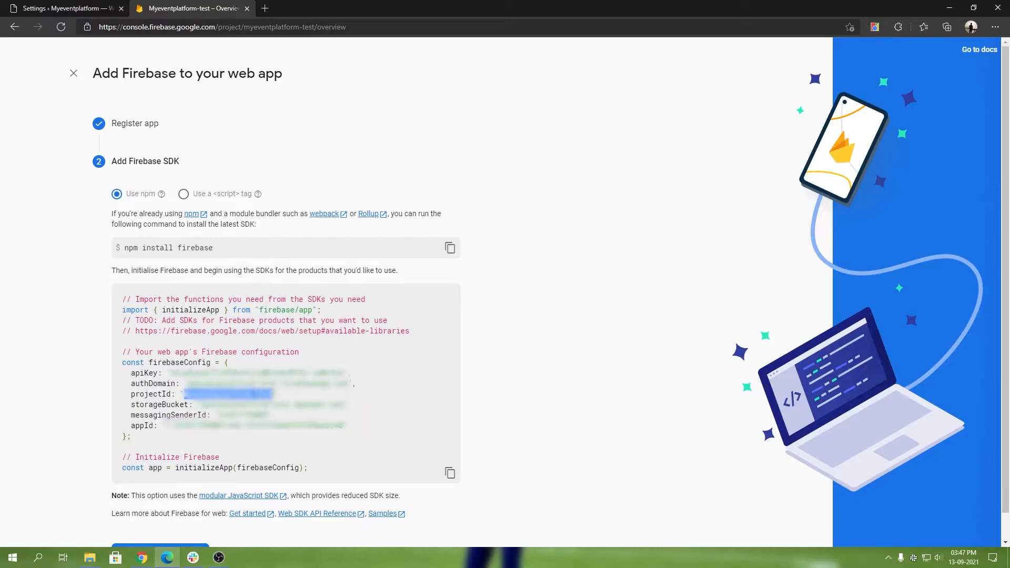
click(53, 5)
click(234, 295)
click(235, 295)
key(ctrl+v)
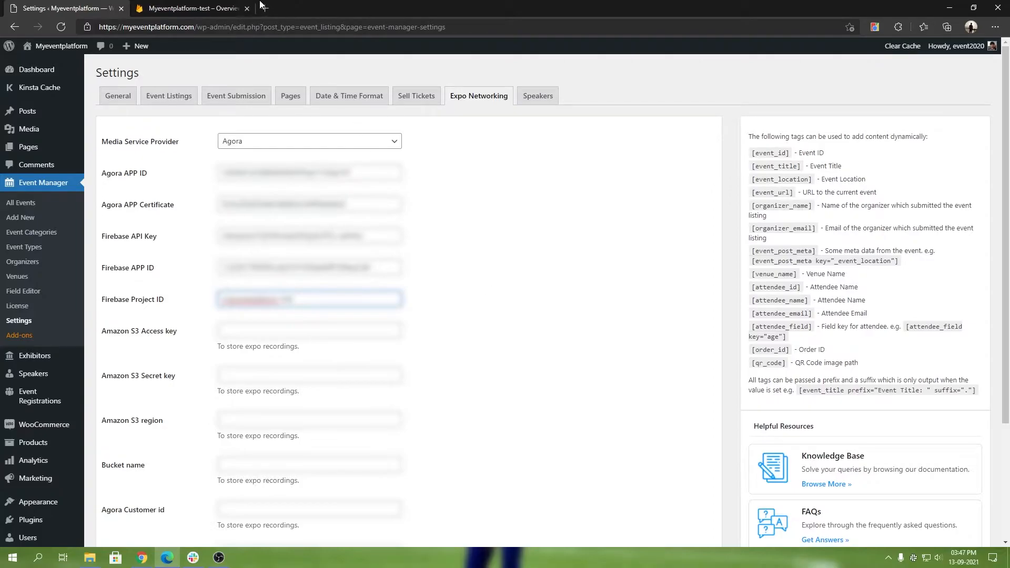
scroll(435, 364, down, 3)
key(Return)
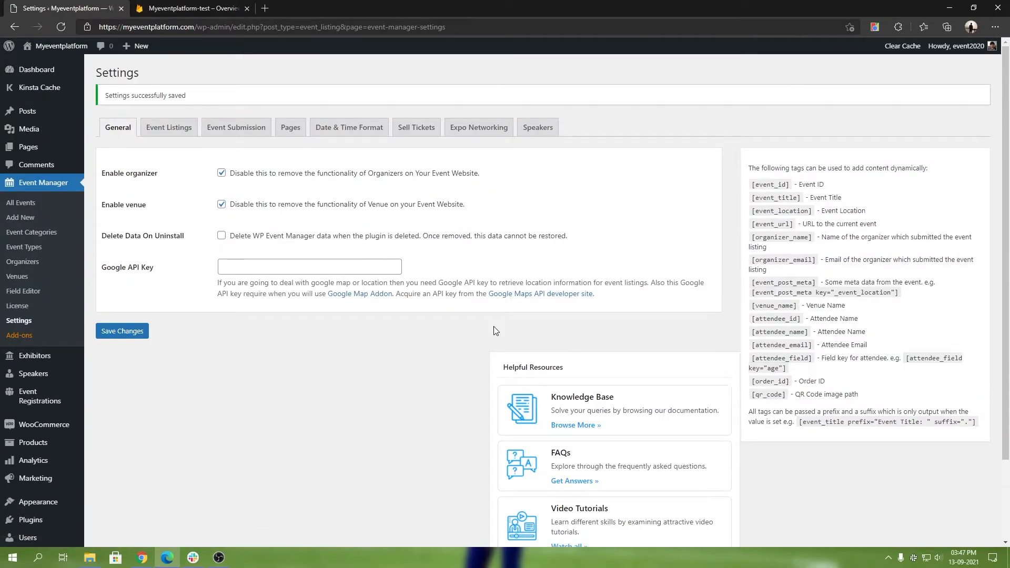
Return to Firebase, finish adding the web app by continuing to the console, and check the project's app list
click(219, 6)
scroll(321, 240, down, 1)
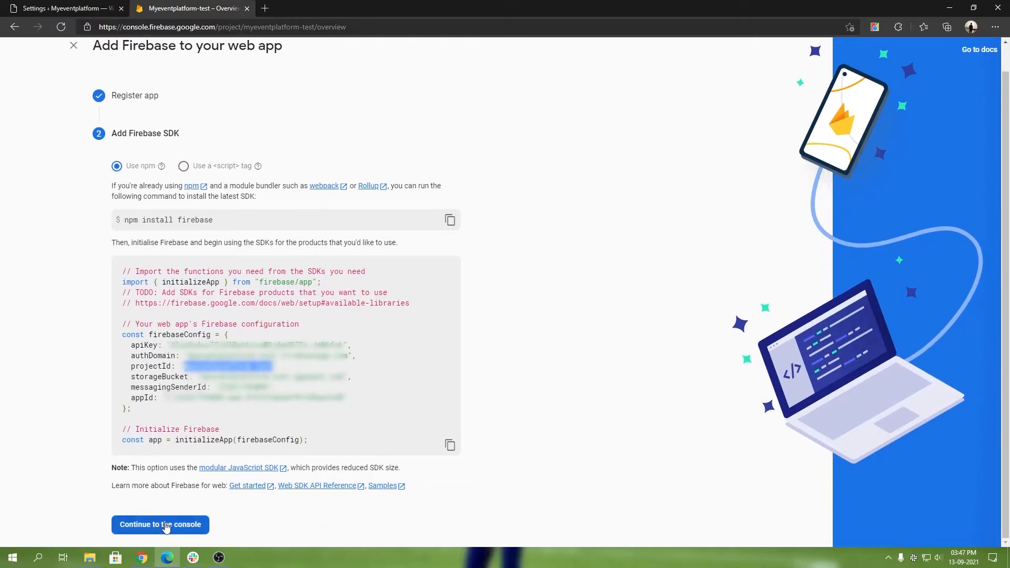
click(167, 527)
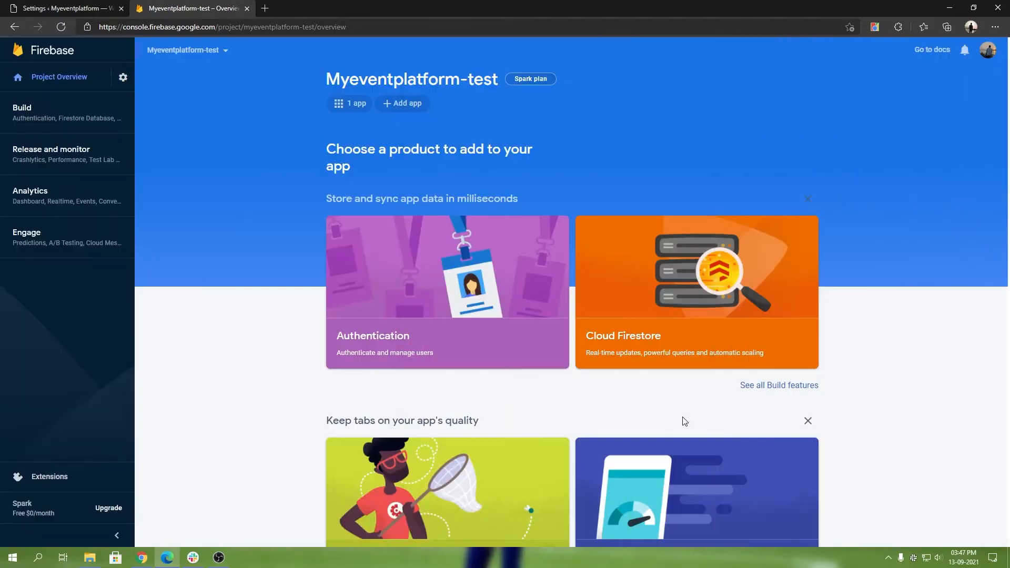
click(350, 104)
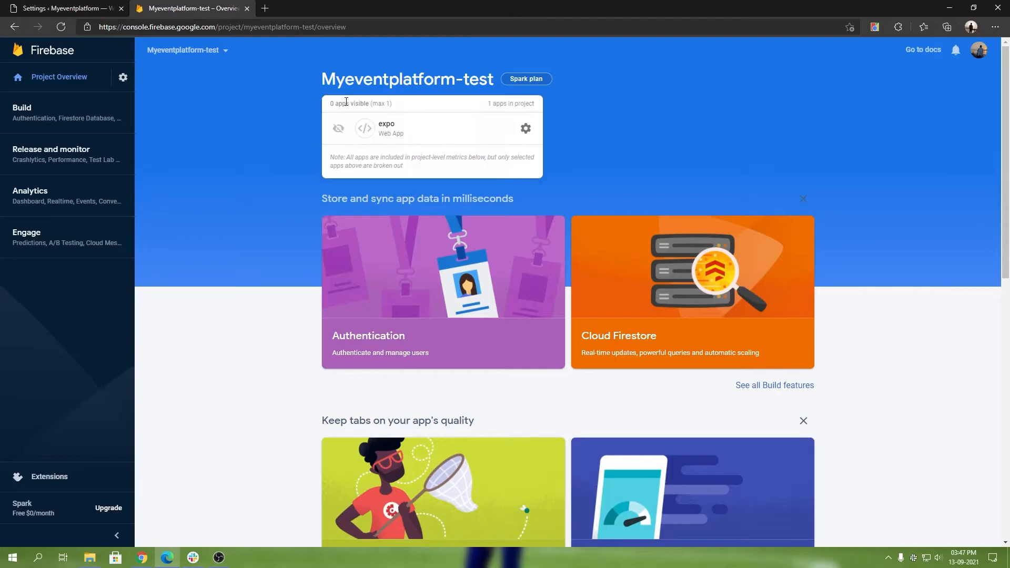
click(258, 258)
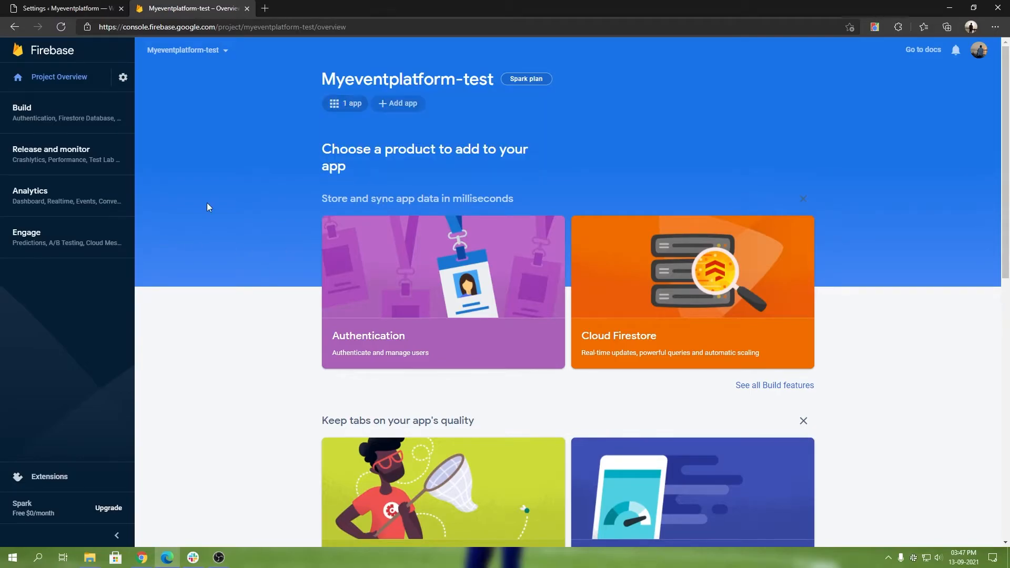
Create a Realtime Database for the project, located in United States (us-central1) and started in locked mode
click(95, 120)
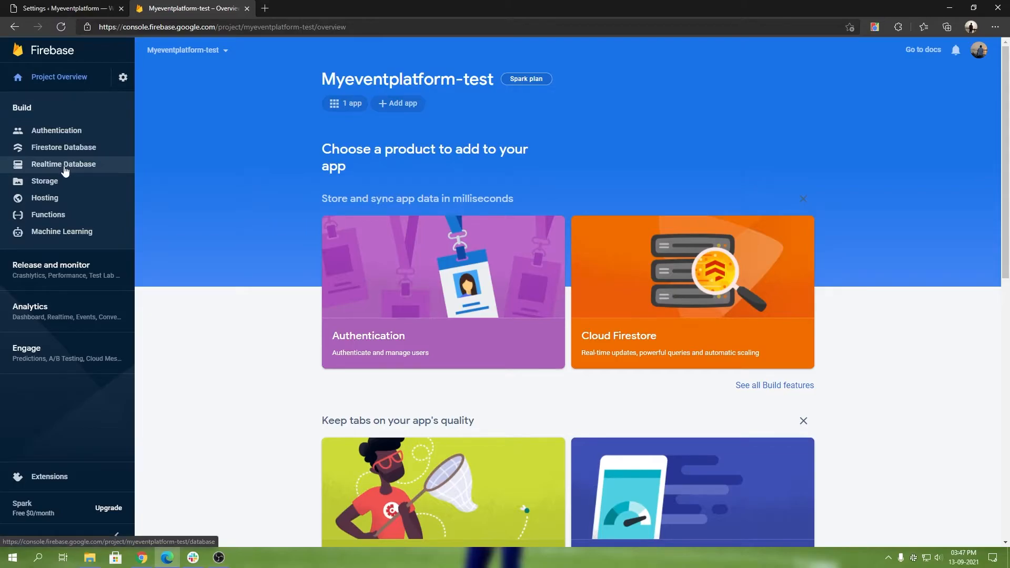
click(64, 165)
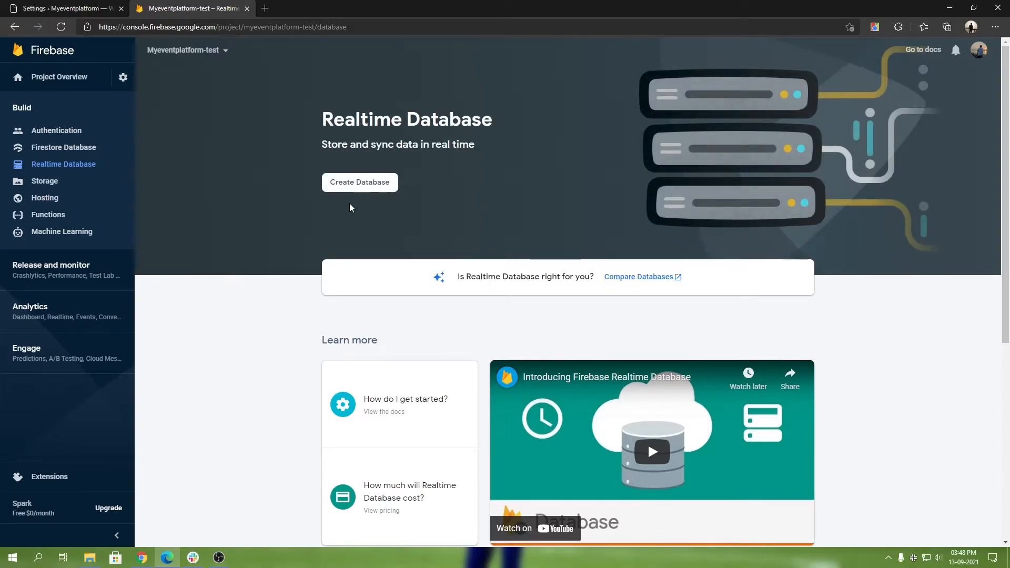
click(358, 184)
click(402, 312)
click(436, 316)
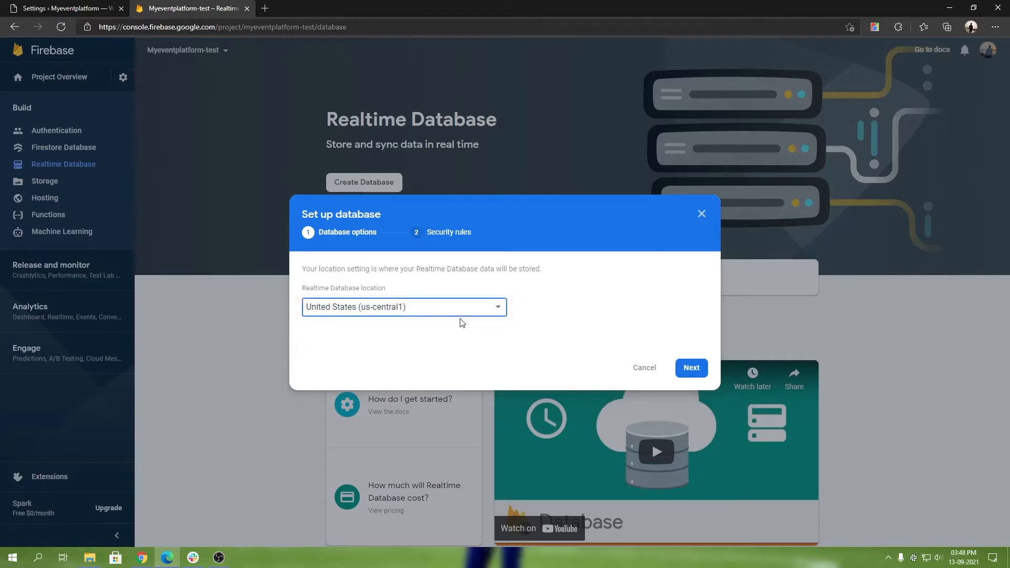
click(693, 370)
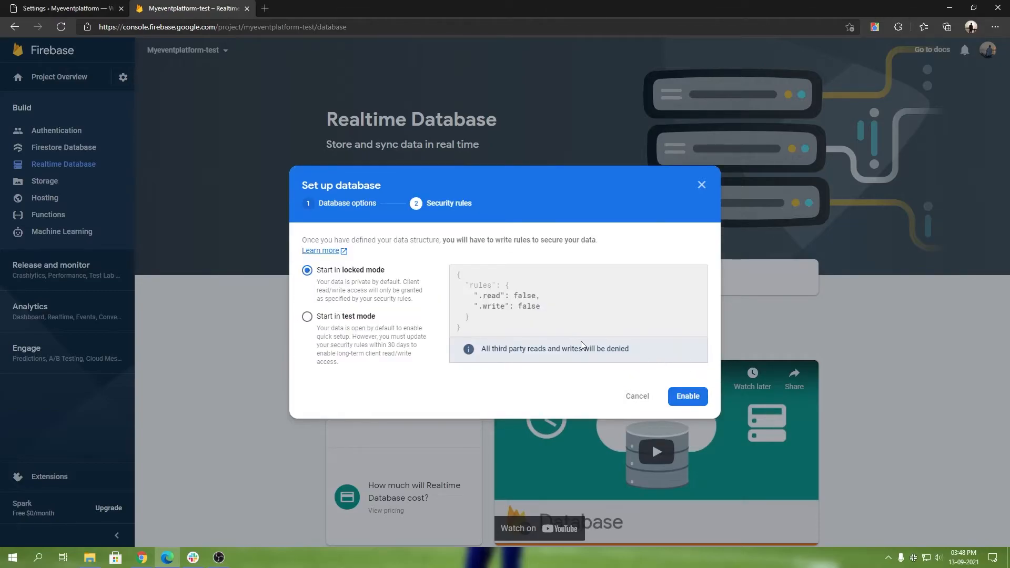
click(354, 317)
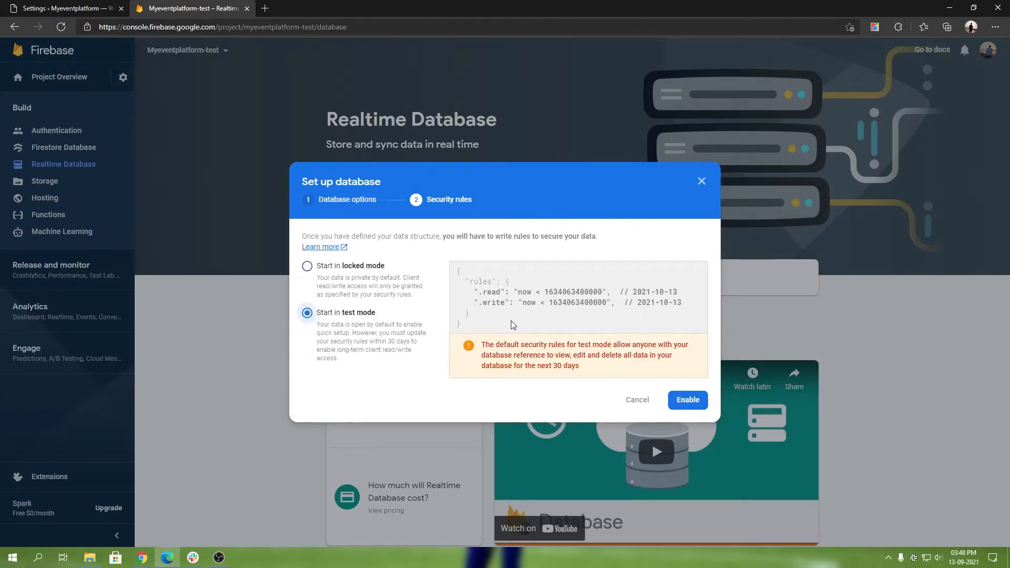
click(343, 267)
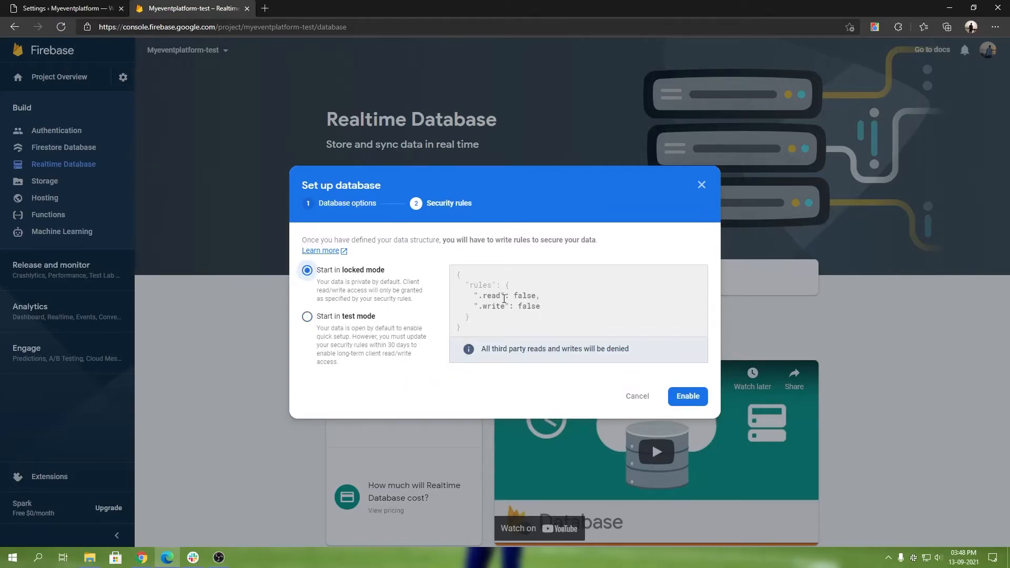
click(688, 396)
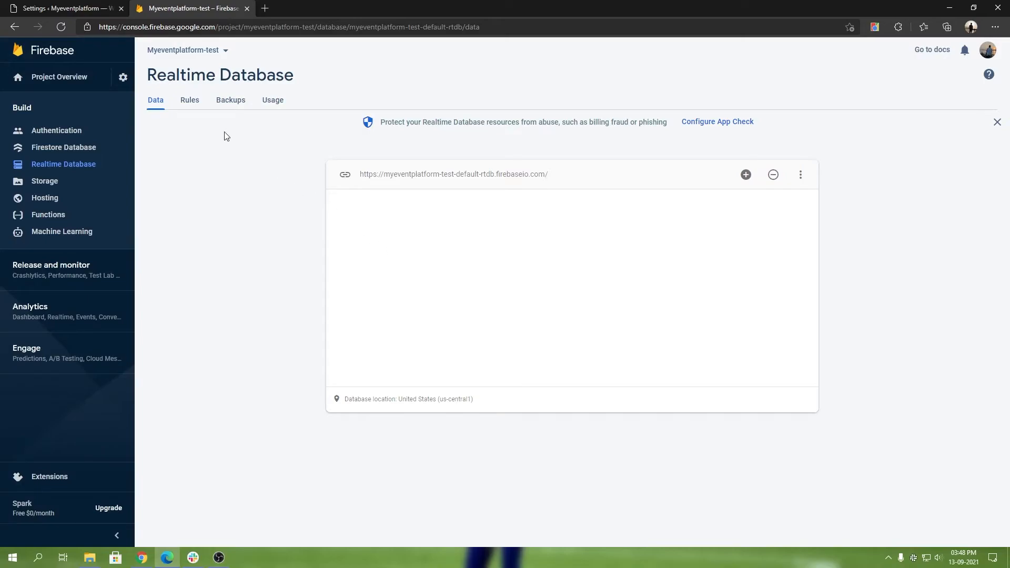
Edit the Realtime Database rules so that both ".read" and ".write" are set to true
click(192, 104)
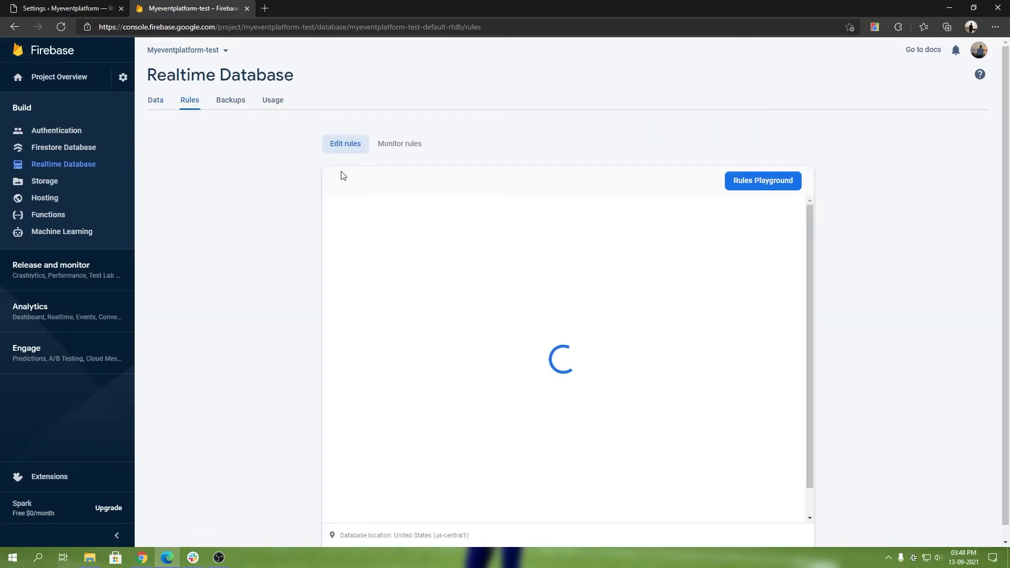
double_click(430, 223)
text(true,)
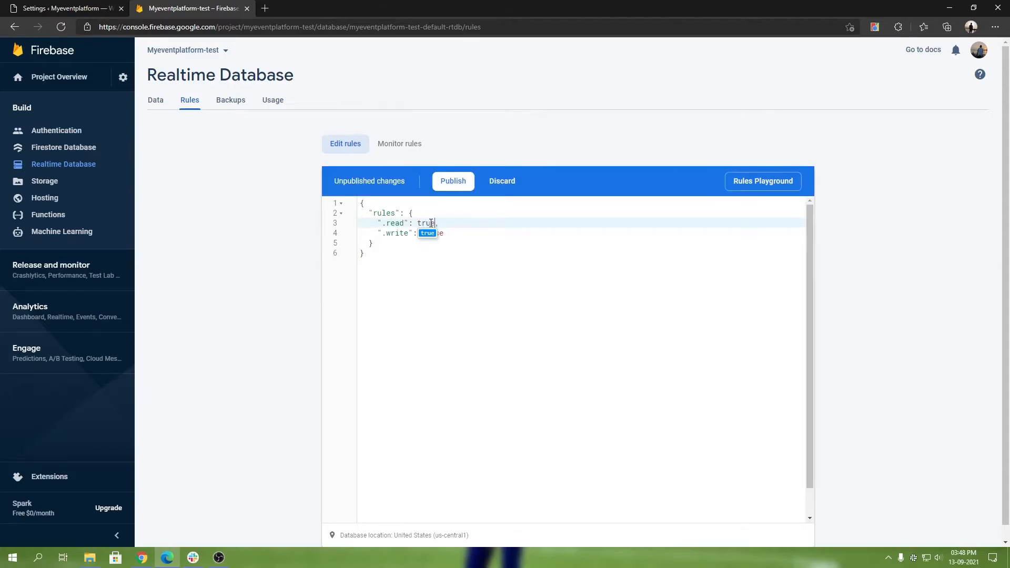
key(Right)
key(Down)
key(Right)
key(BackSpace)
key(BackSpace)
key(BackSpace)
key(BackSpace)
key(BackSpace)
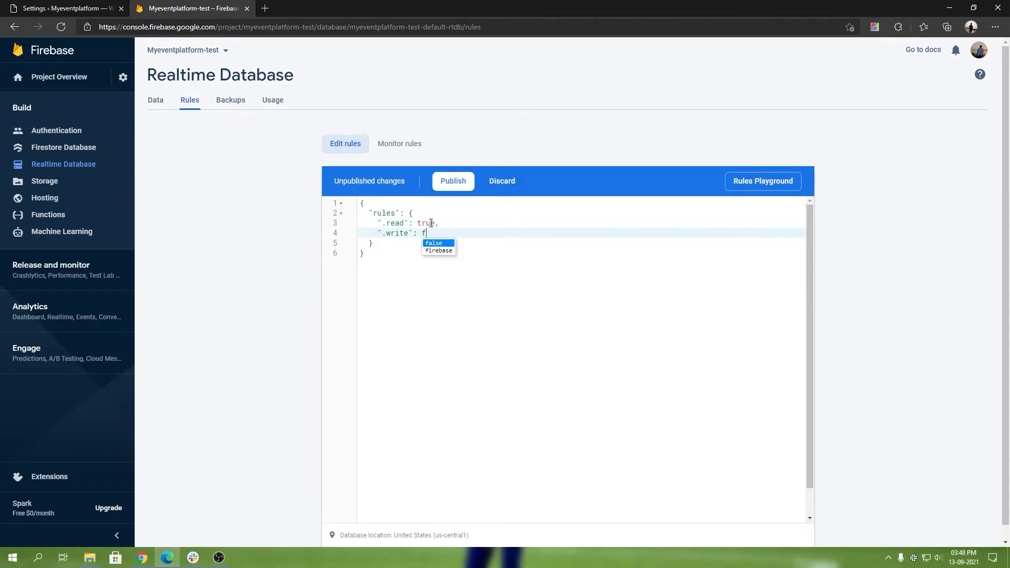
text(true)
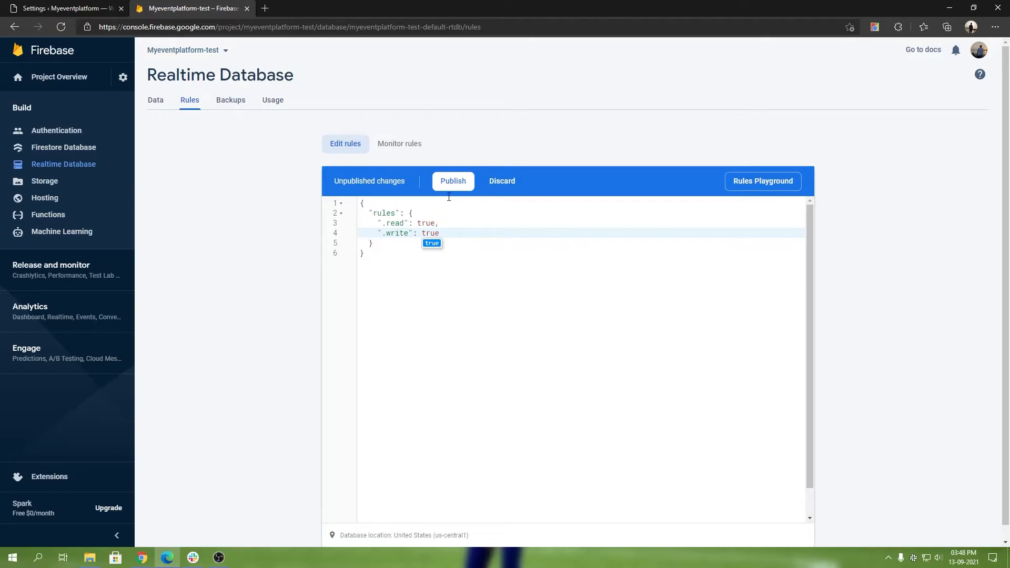
Publish the edited database rules and dismiss the security warning about public access
click(456, 194)
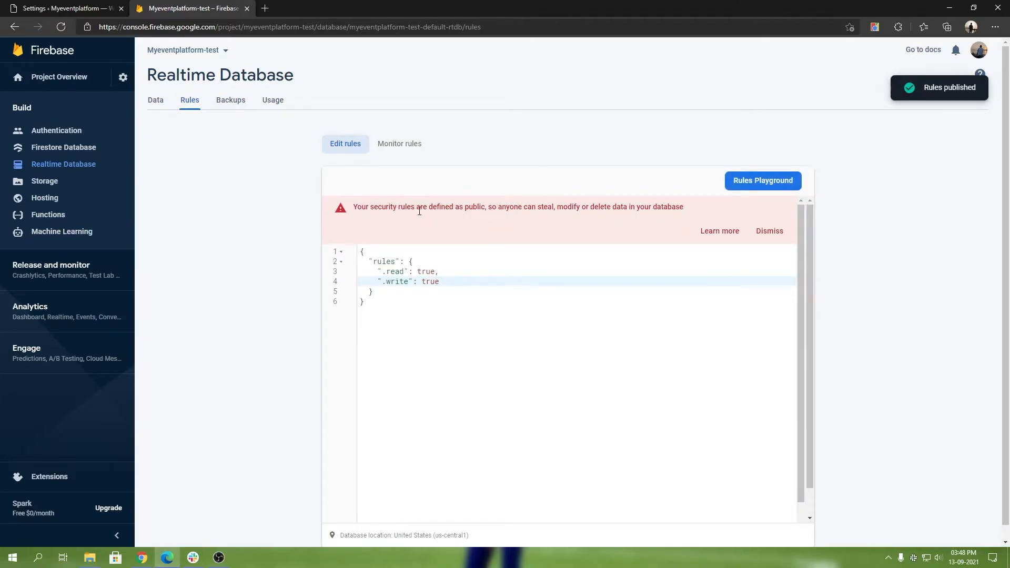
click(769, 232)
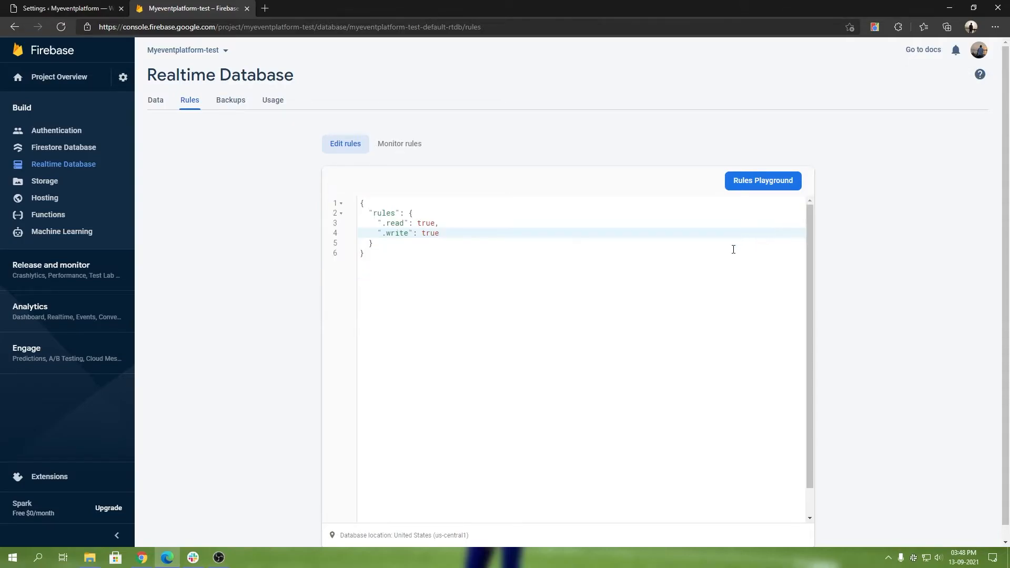
click(506, 270)
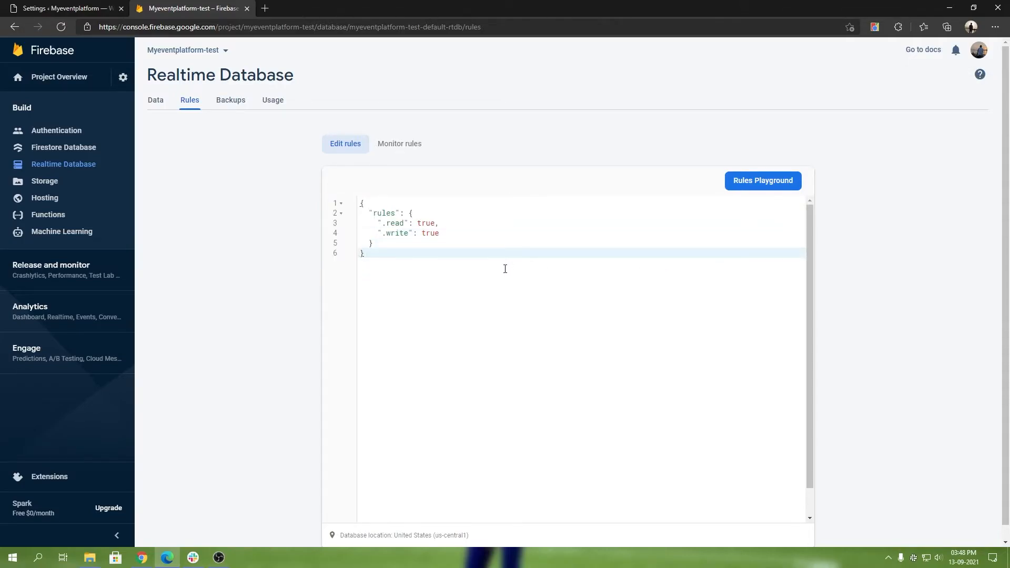
Check the database's data view and return to the Expo Networking settings in WordPress
click(154, 104)
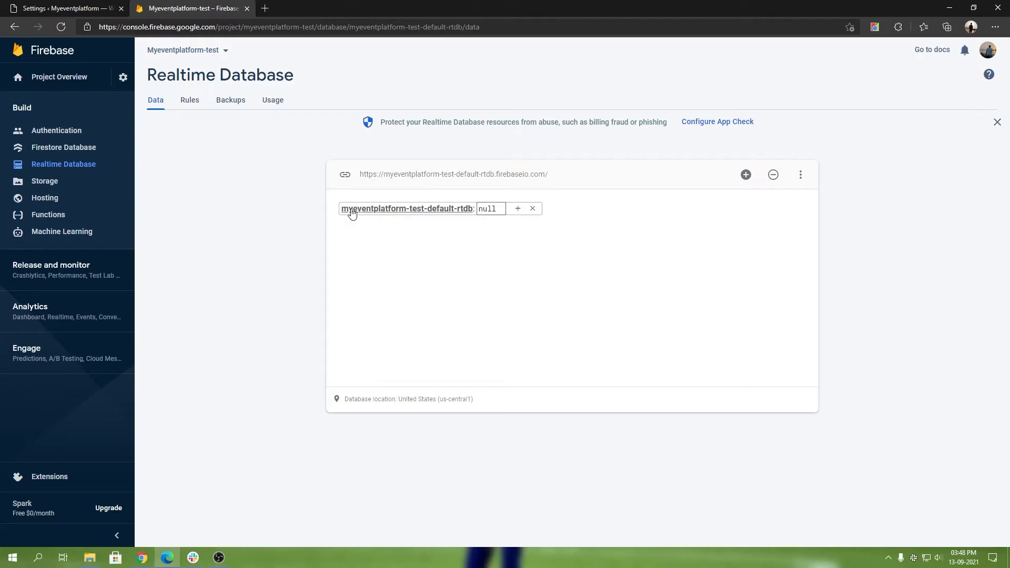
mouse_move(499, 211)
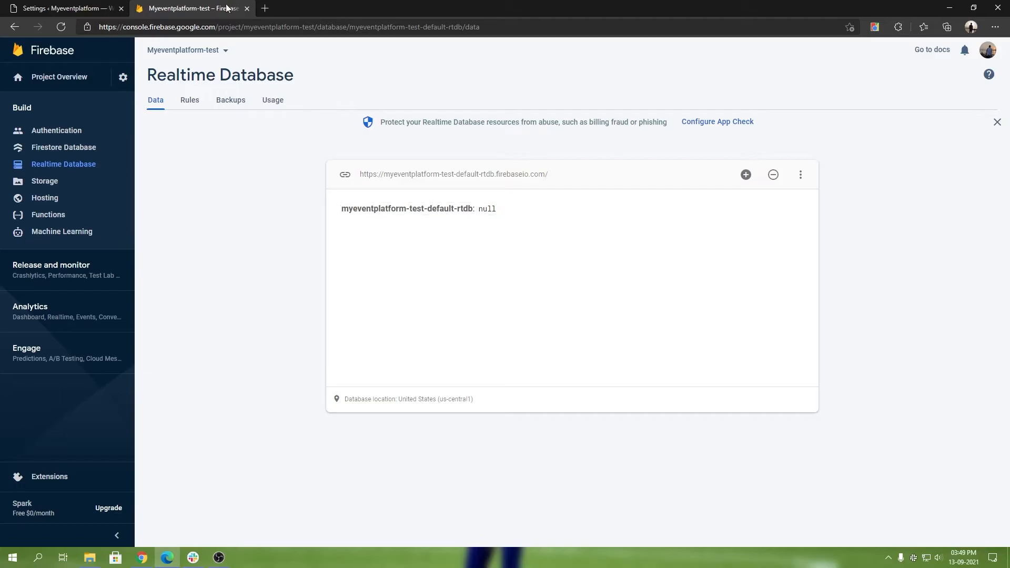
click(68, 8)
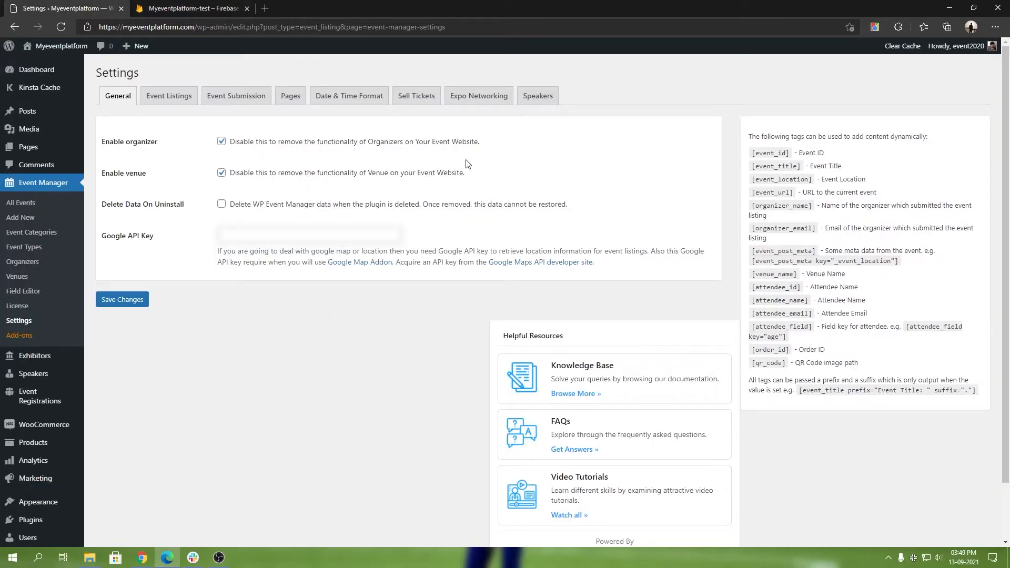
click(480, 97)
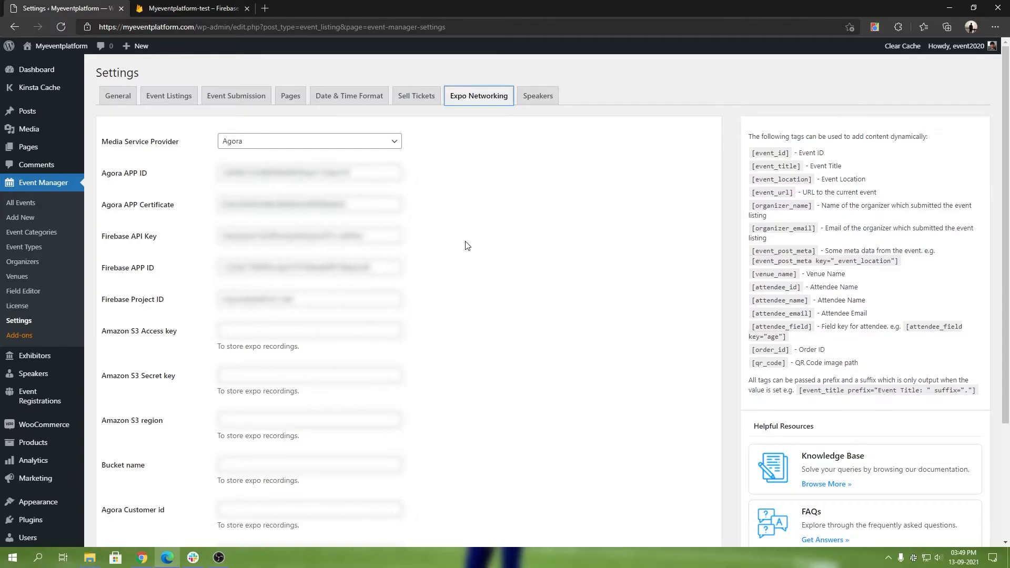
Open the Myeventplatform site in a new browser tab and go to its Events page
mouse_move(53, 47)
right_click(46, 64)
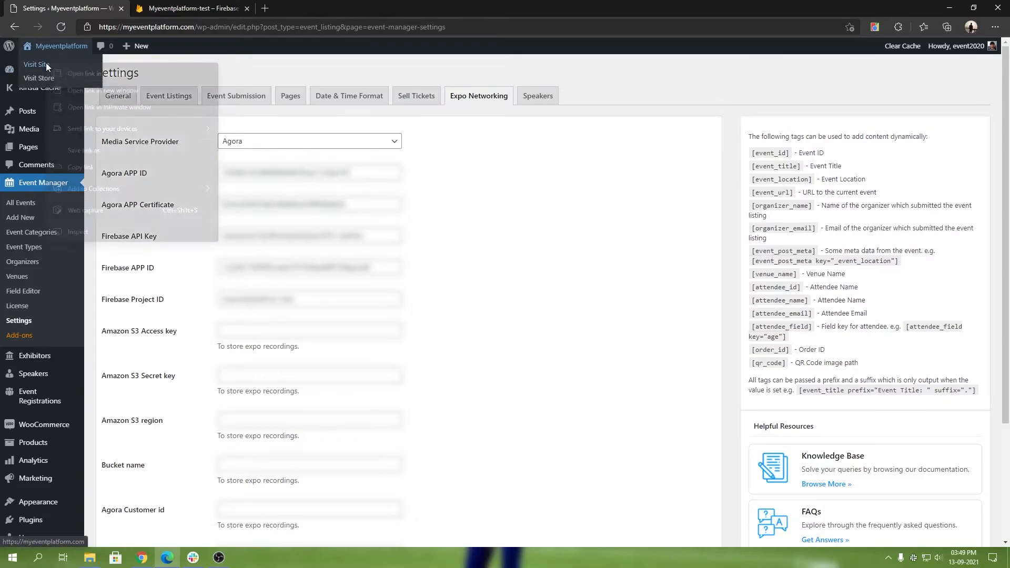
click(59, 71)
click(189, 7)
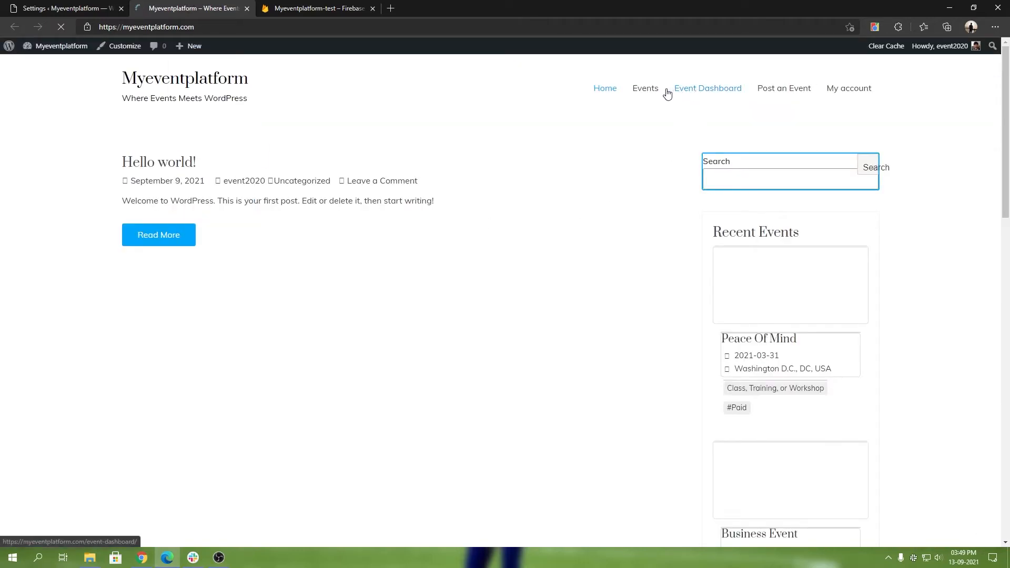
click(650, 90)
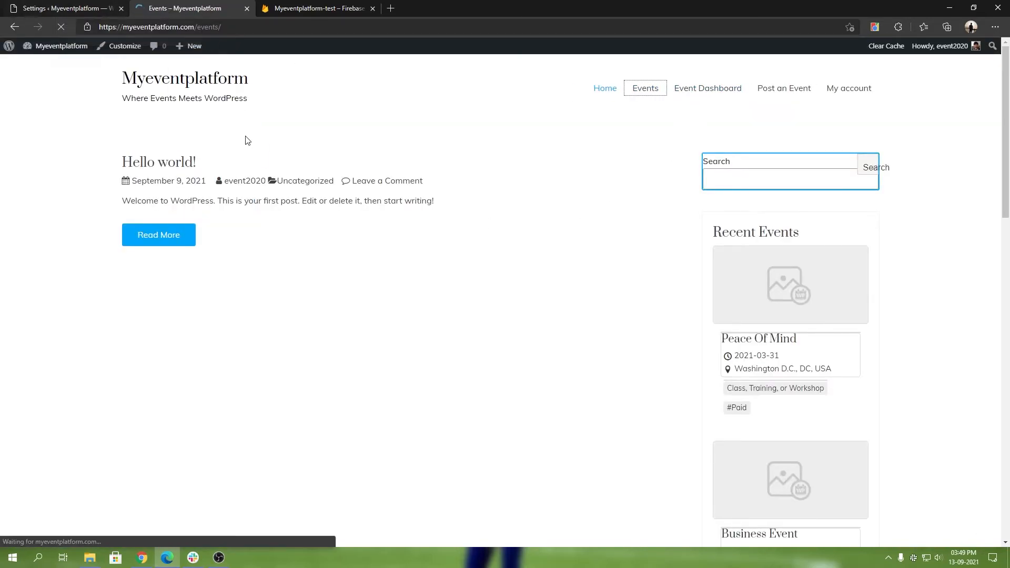
Review the Amazon S3 and Agora Customer fields in the WordPress Expo Networking settings
click(66, 6)
scroll(400, 300, down, 4)
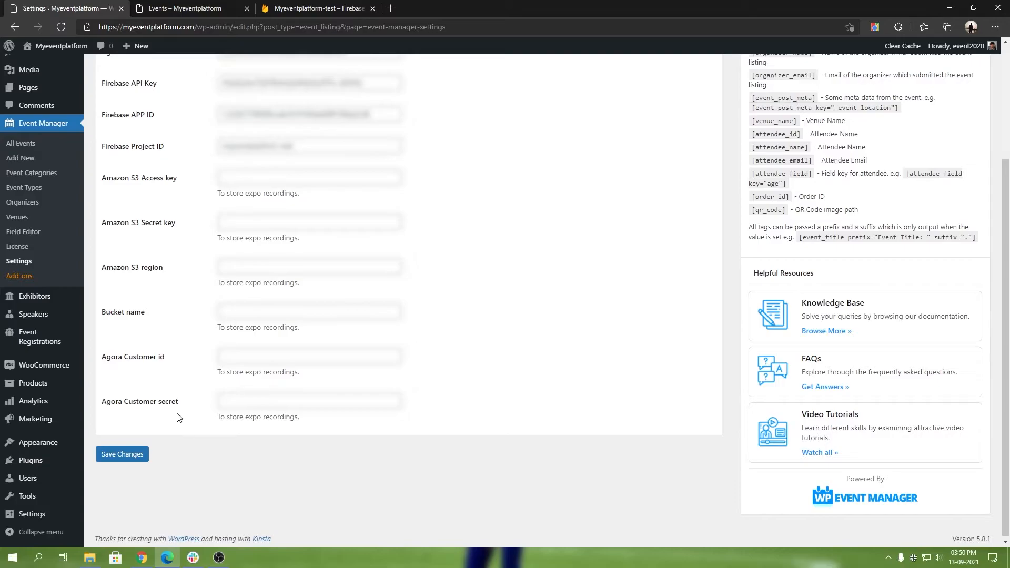
scroll(176, 415, up, 1)
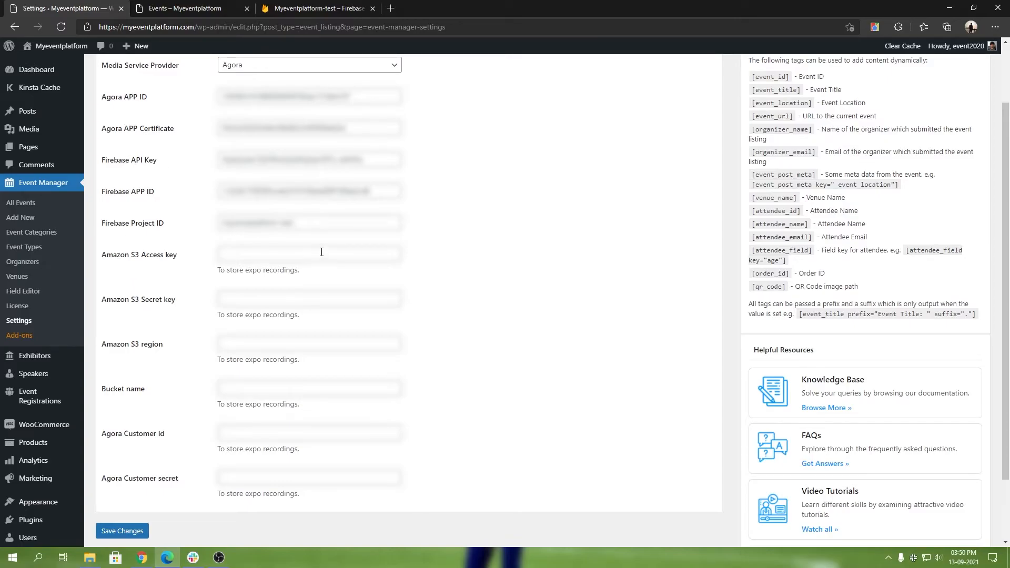
Return to the site's Events page and look through the listed events
click(253, 6)
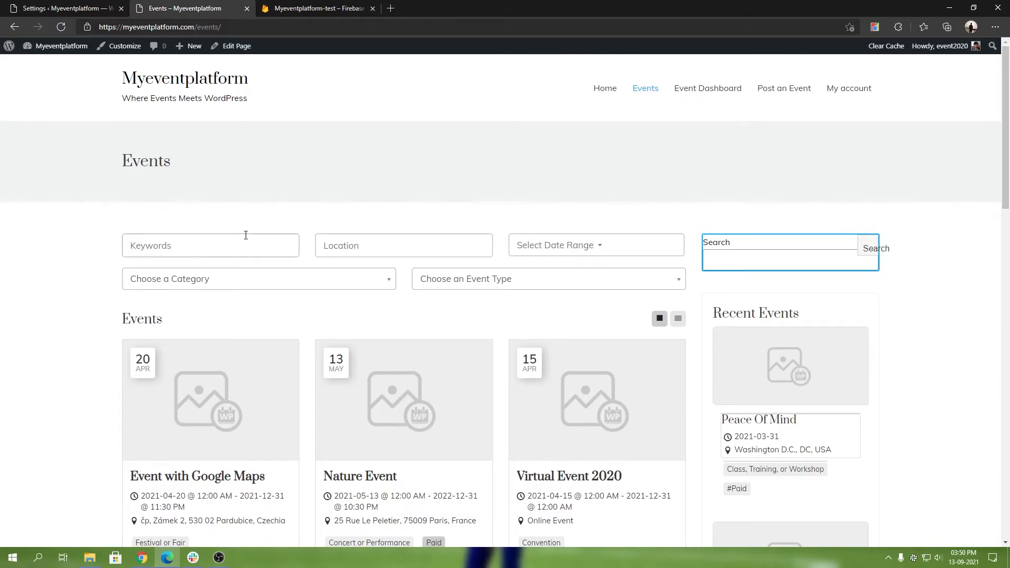
scroll(246, 235, down, 7)
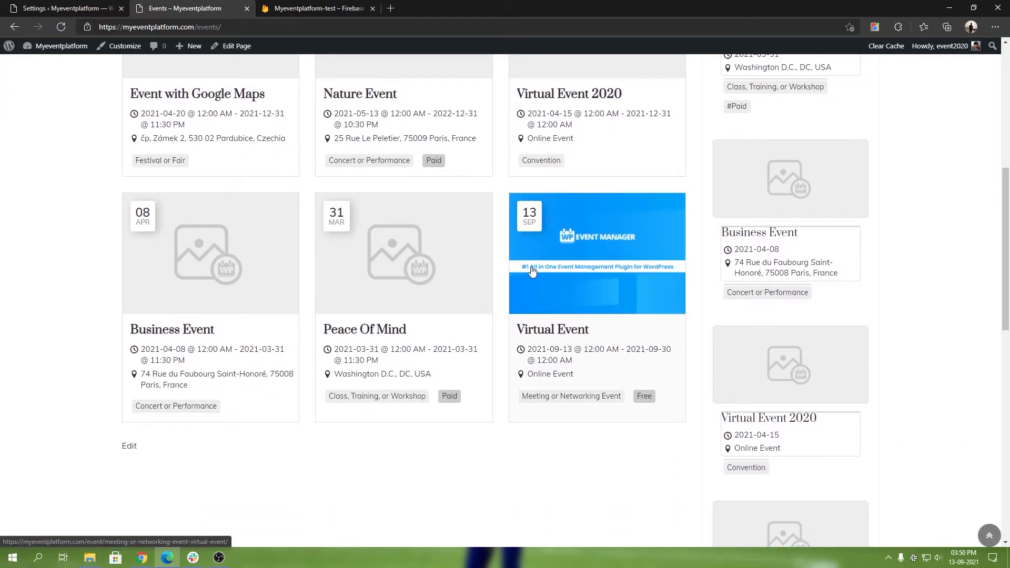
scroll(560, 299, up, 7)
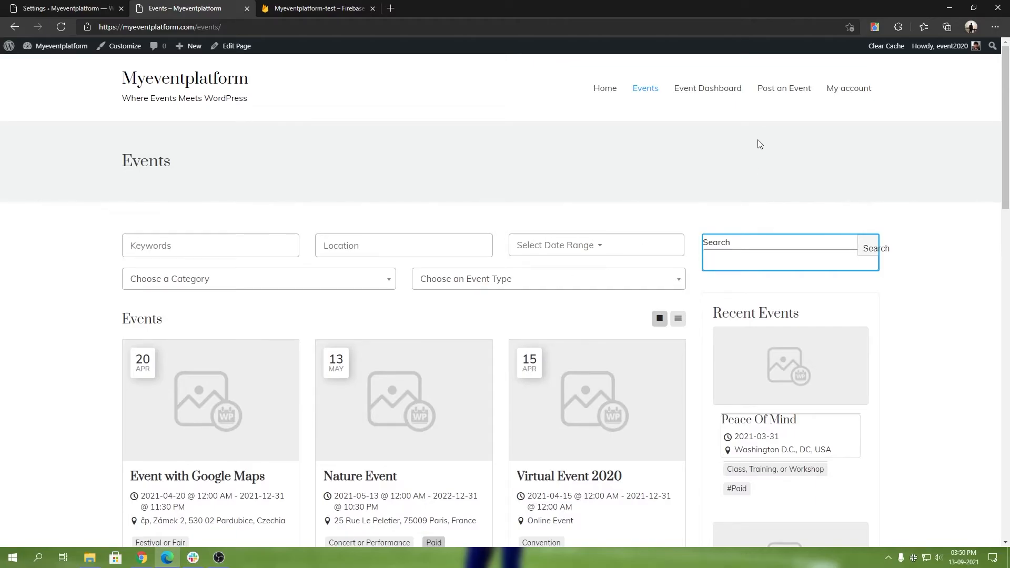
Go to the Event Dashboard and open the event named Virtual Event in a new browser tab
click(718, 91)
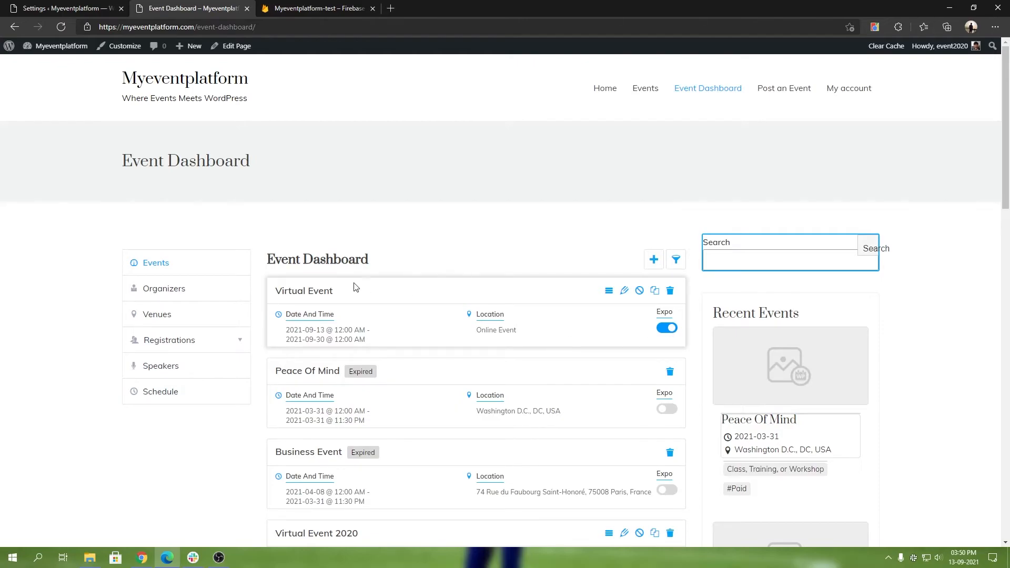
right_click(296, 290)
click(336, 297)
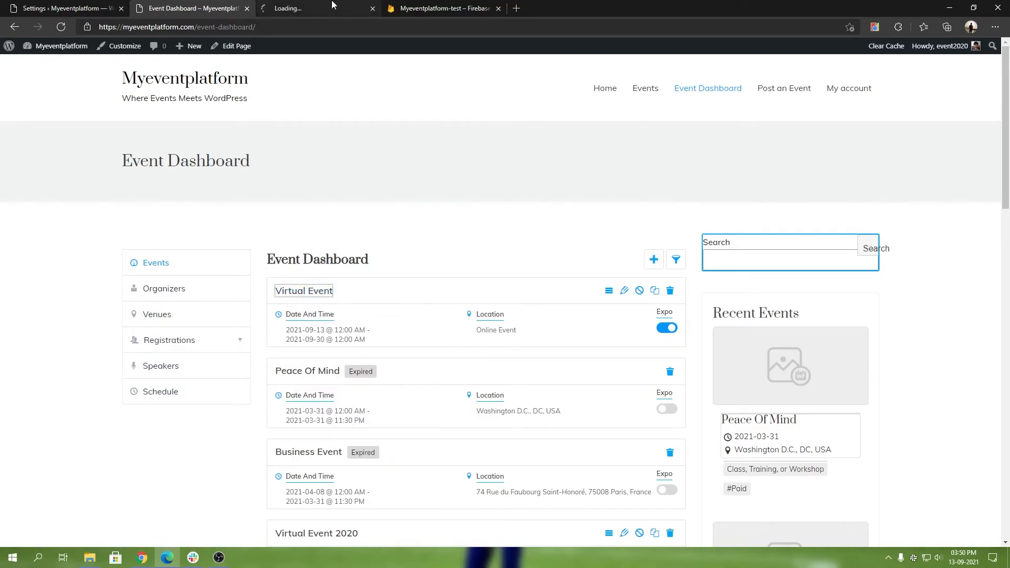
click(336, 9)
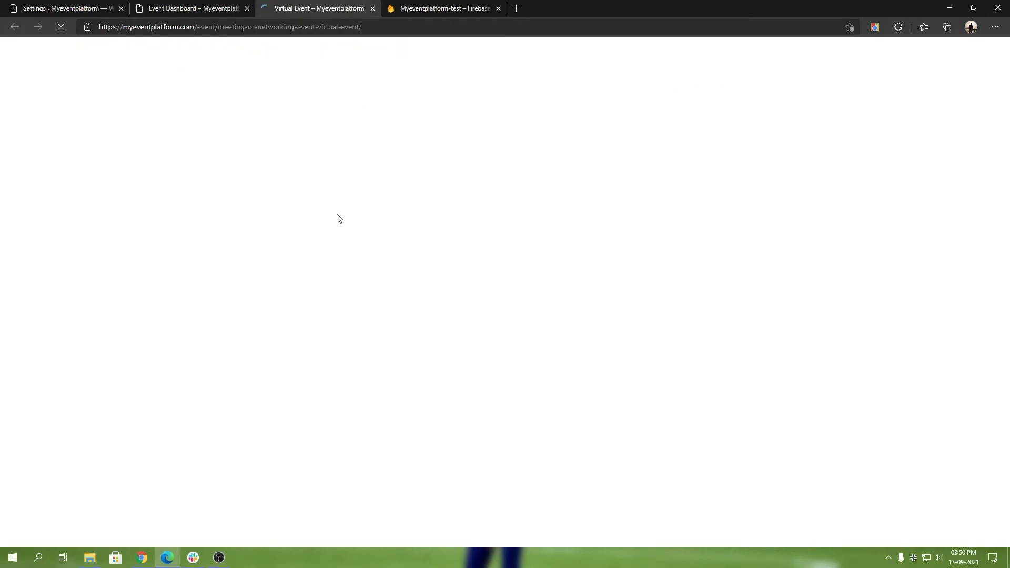
Start managing the exhibition from the Virtual Event page to load its expo
scroll(622, 341, down, 5)
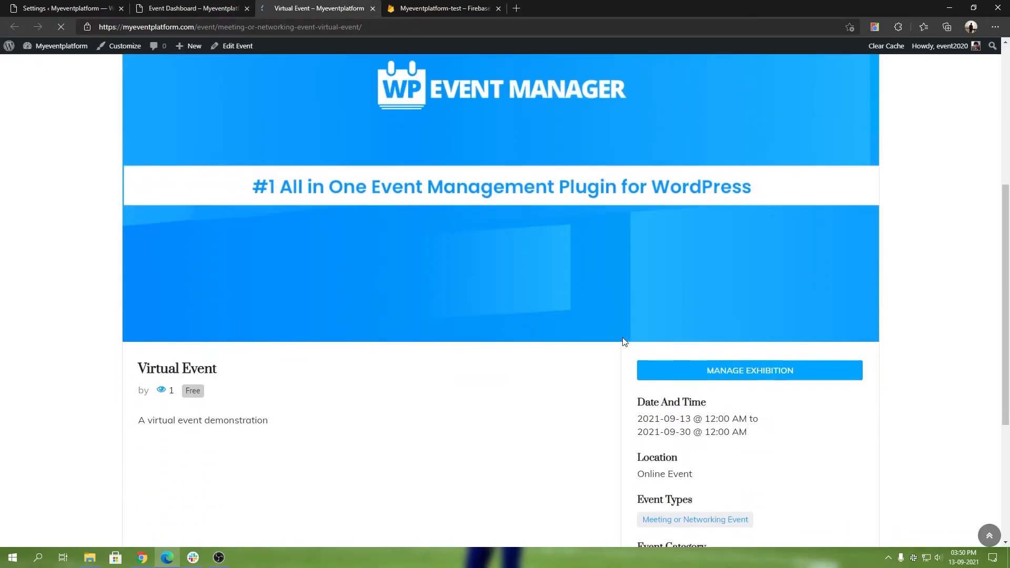
scroll(594, 264, down, 3)
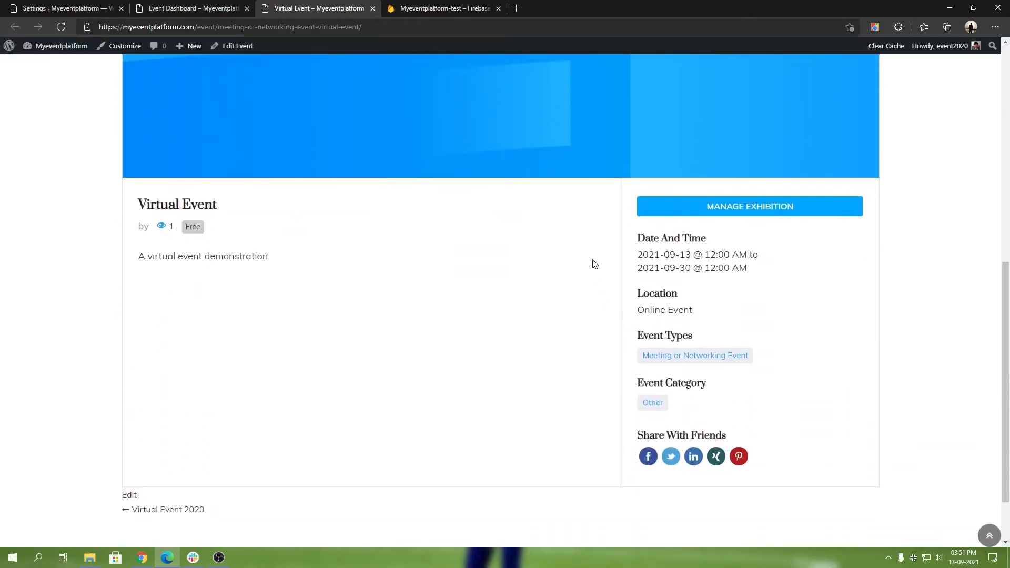
click(696, 210)
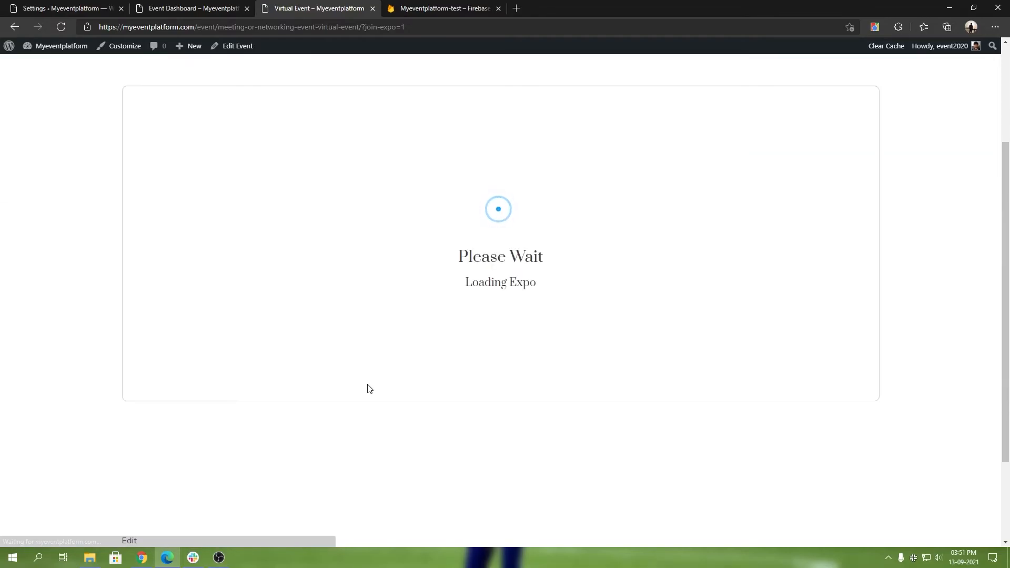
Recheck the Expo Networking settings in WordPress and look over the Reception page of the Virtual Event expo
click(85, 8)
scroll(266, 203, up, 2)
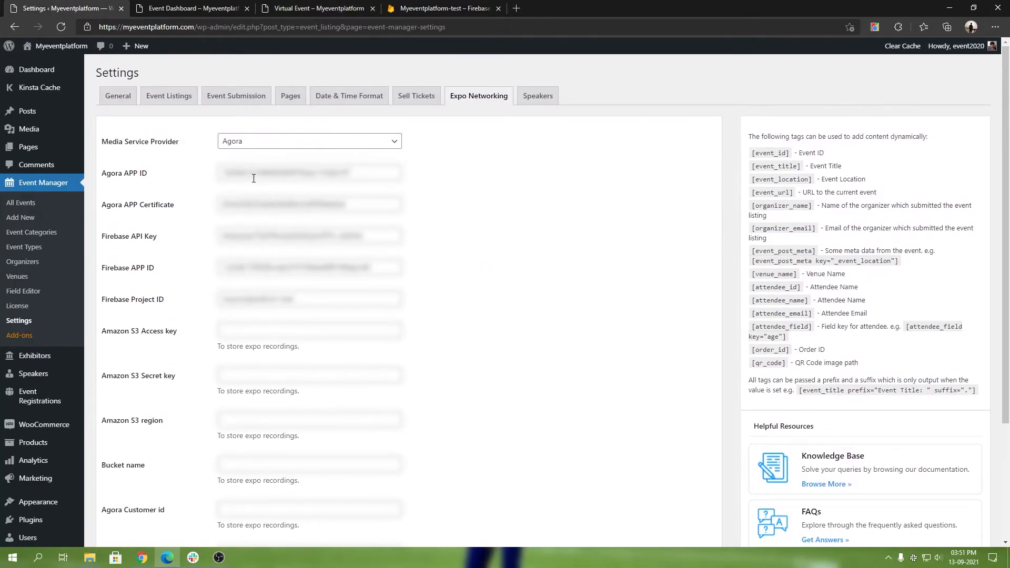
click(298, 7)
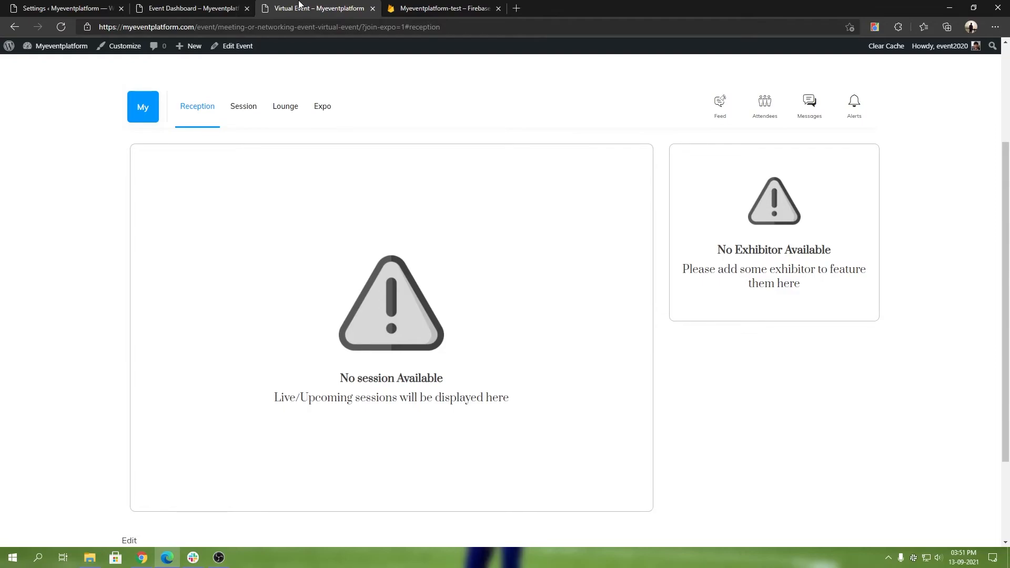
scroll(318, 236, down, 2)
scroll(490, 319, up, 3)
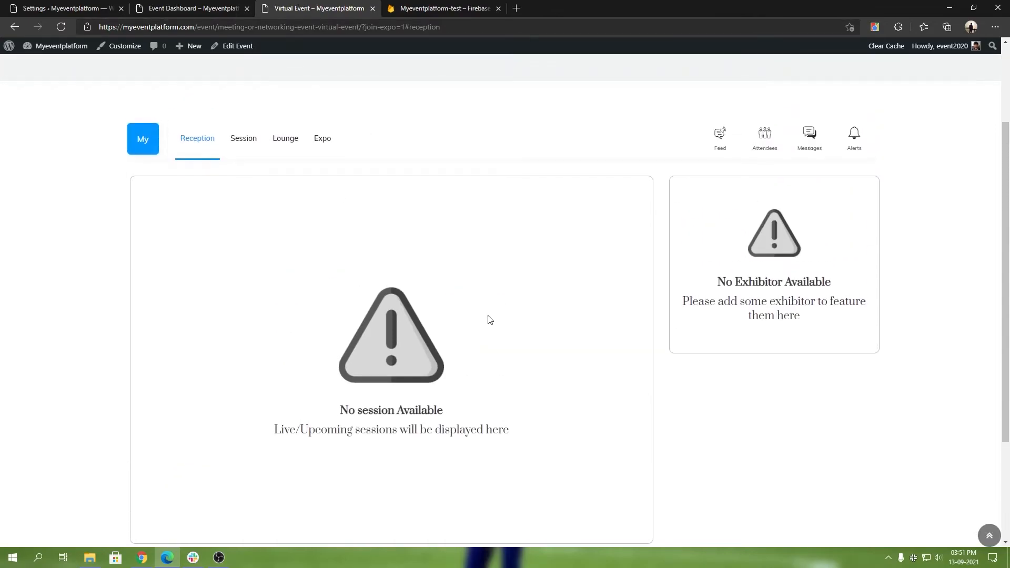
Go to the Session page of the Virtual Event expo, review the Add Session form's fields and close it without adding a session
drag(735, 283, 824, 282)
click(873, 384)
click(243, 150)
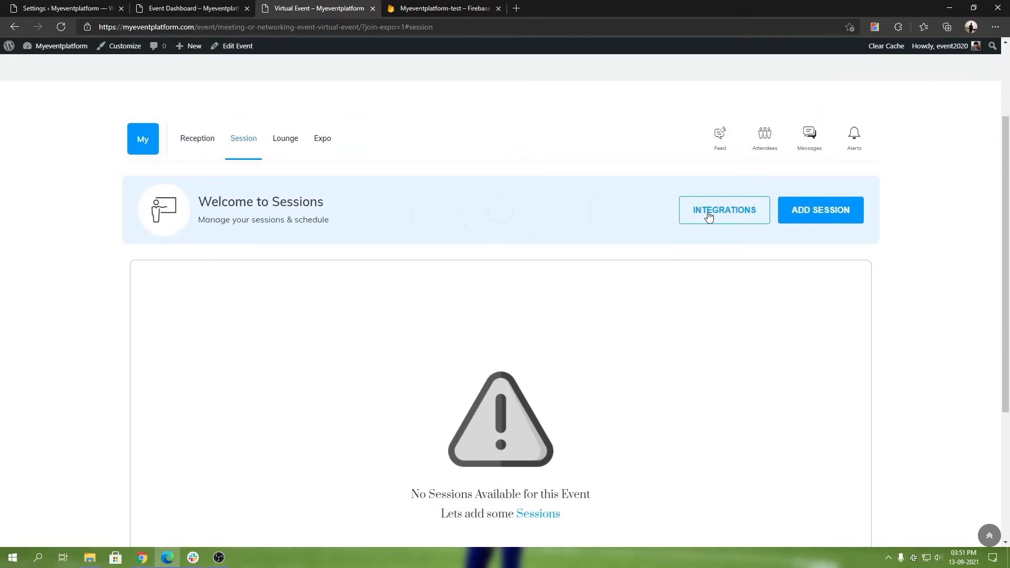
click(837, 216)
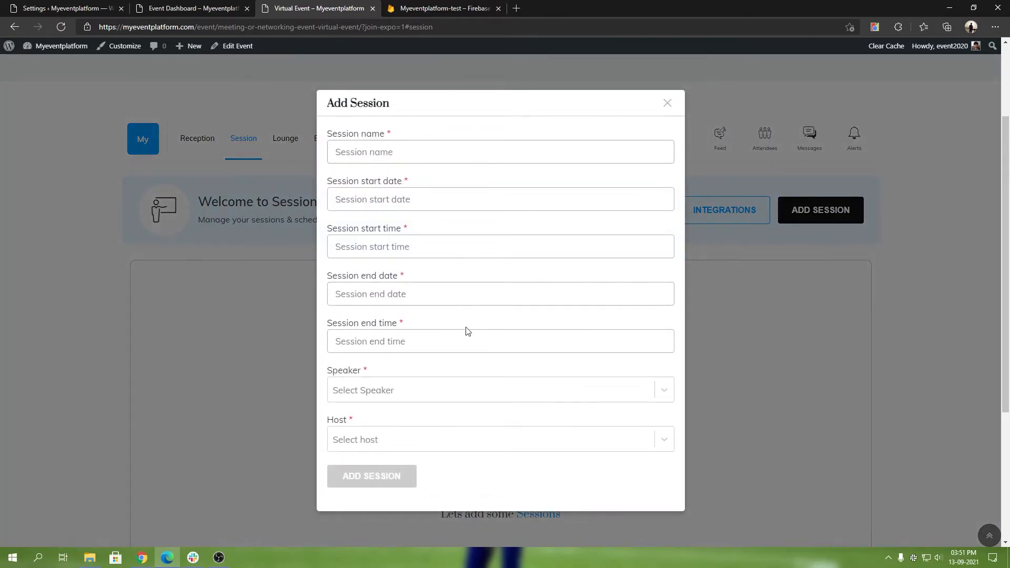
click(667, 103)
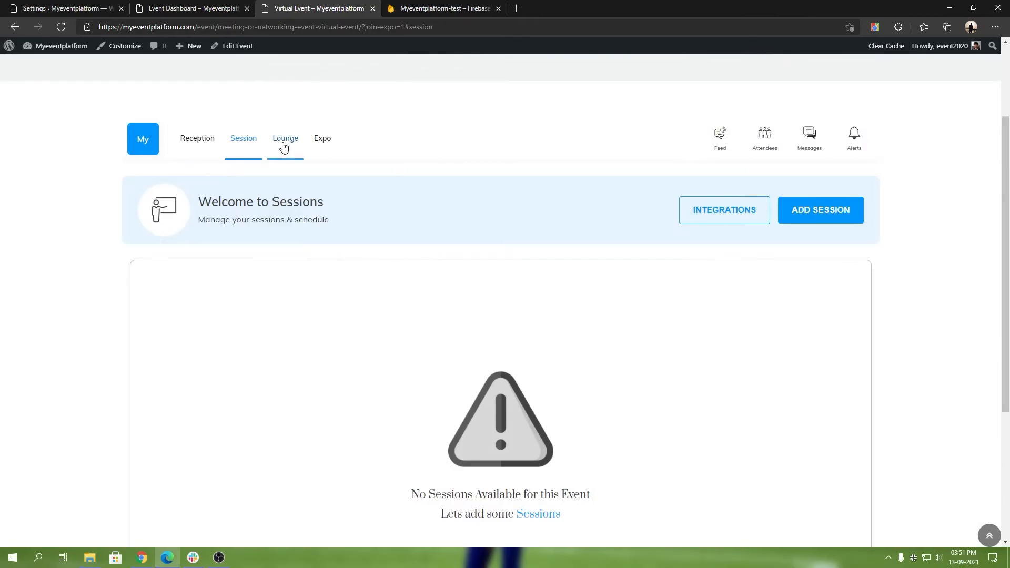
View the expo's Lounge page, bring up its form for adding a table and dismiss it unfilled
click(283, 145)
scroll(766, 222, down, 1)
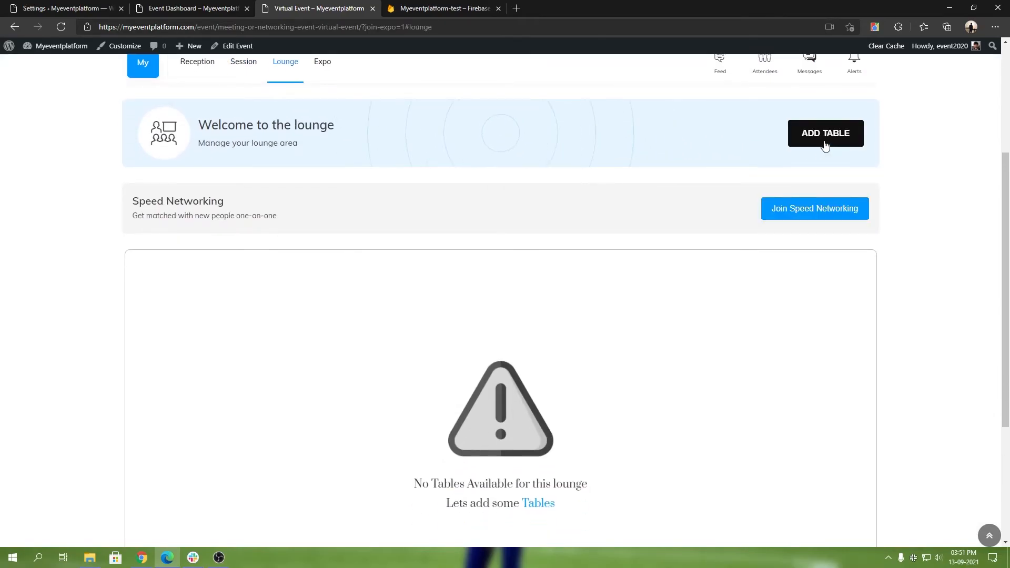
click(824, 138)
click(666, 101)
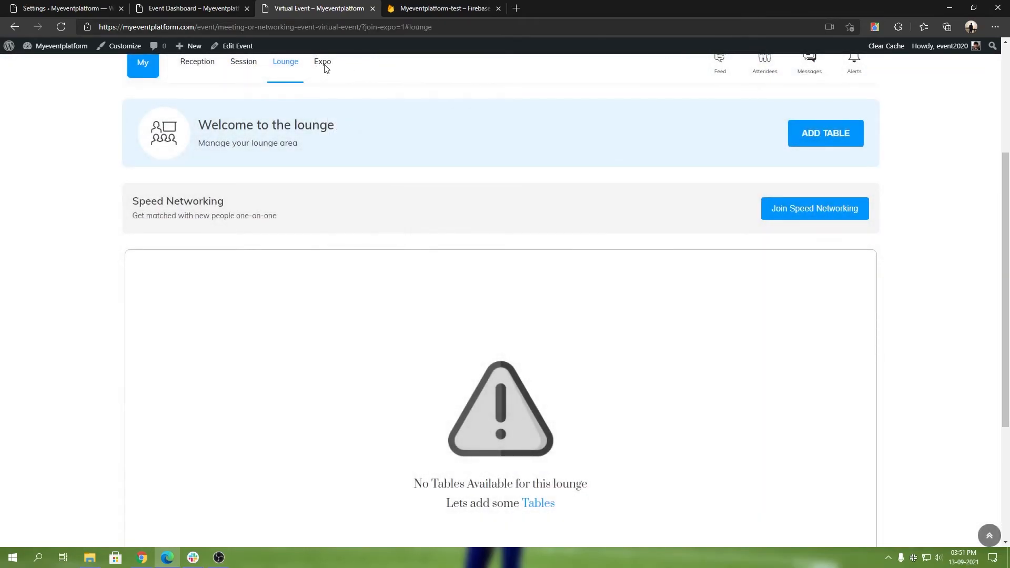
Go to the Expo page for managing exhibitors, check the Add Exhibitor form and close it without adding one
click(322, 83)
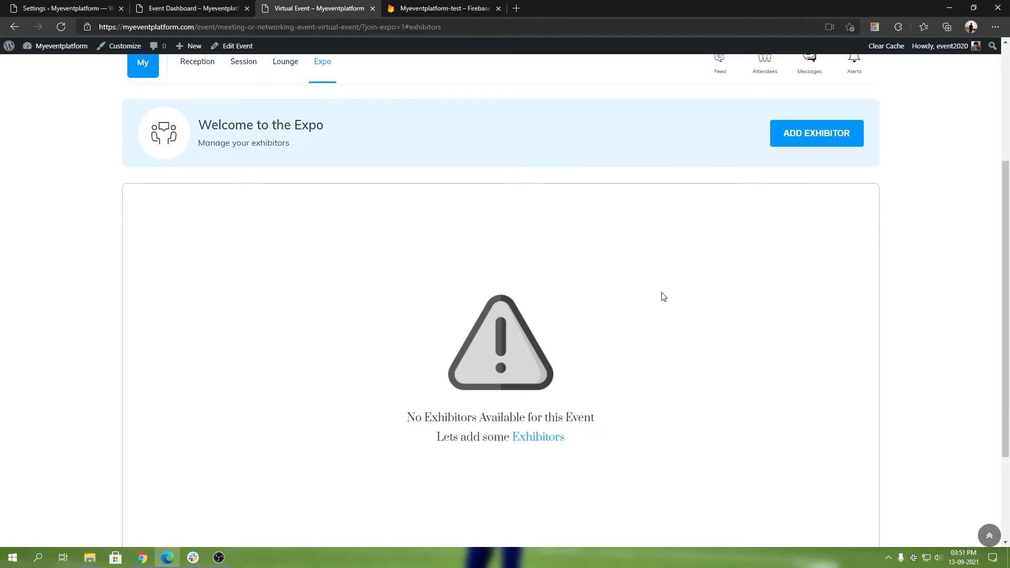
scroll(660, 295, up, 2)
click(823, 209)
click(663, 103)
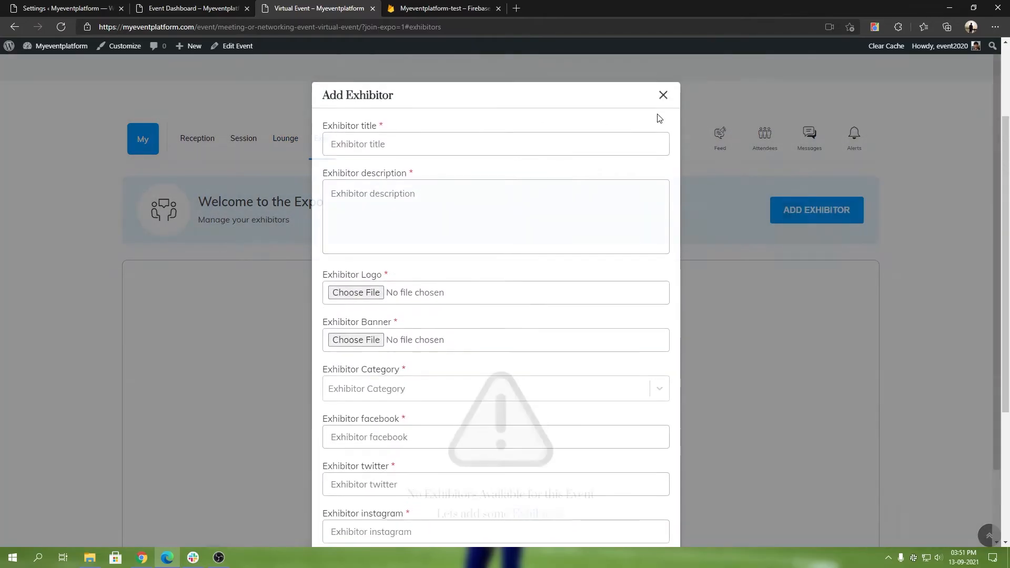
Look through the event's Feed and Polls, the Attendees list and the direct Messages
click(719, 141)
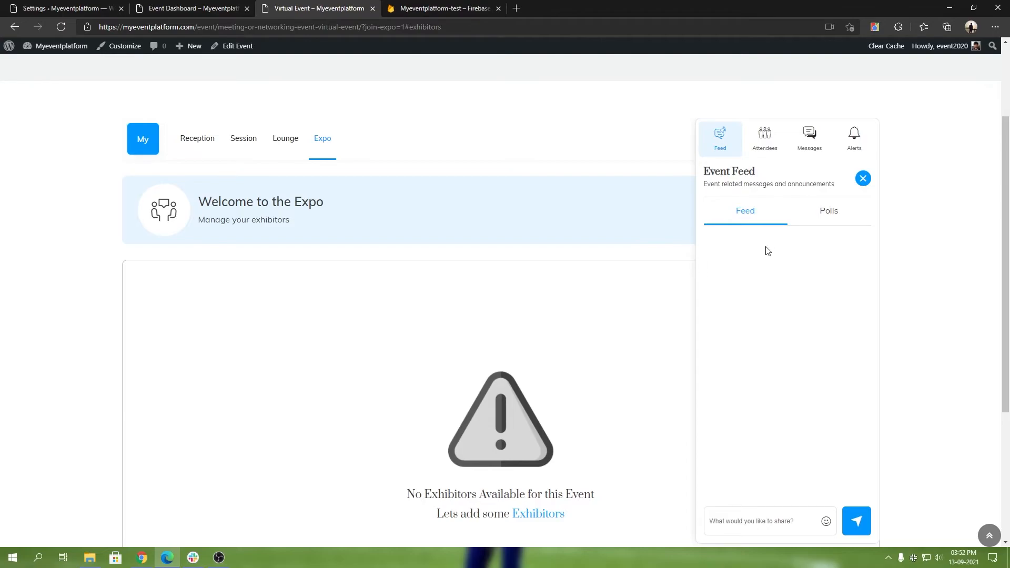
click(811, 219)
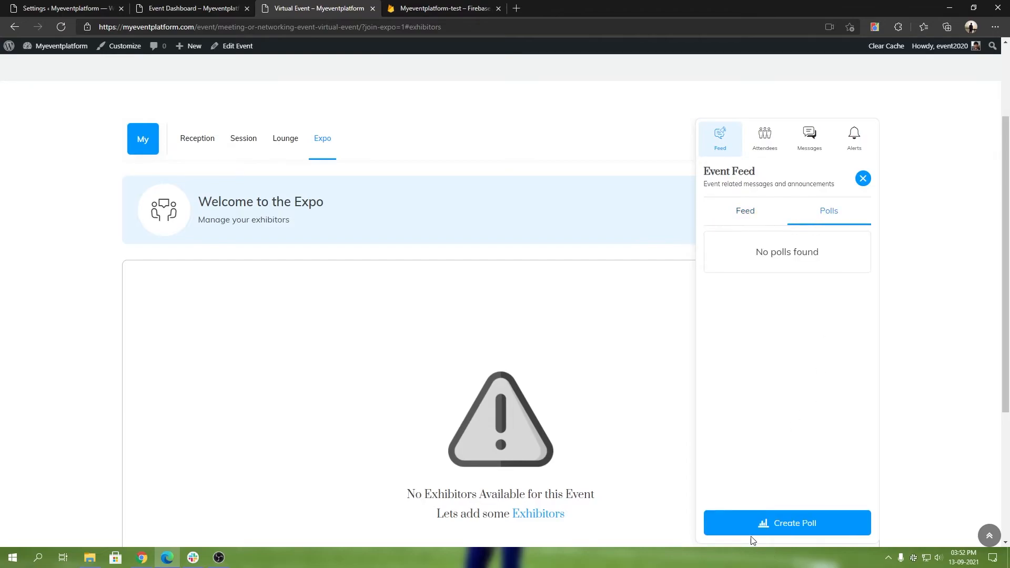
click(775, 152)
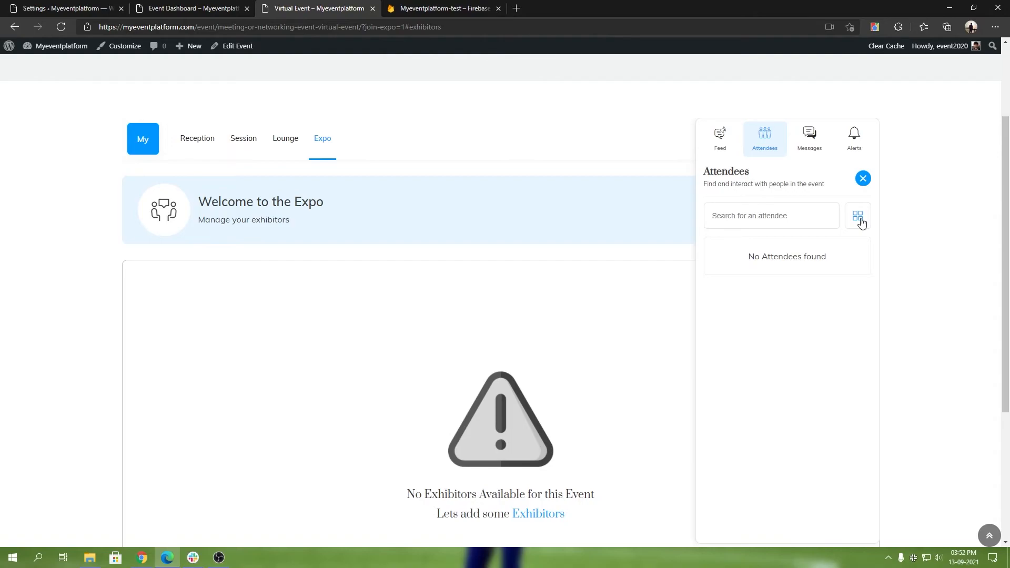
click(830, 219)
click(809, 151)
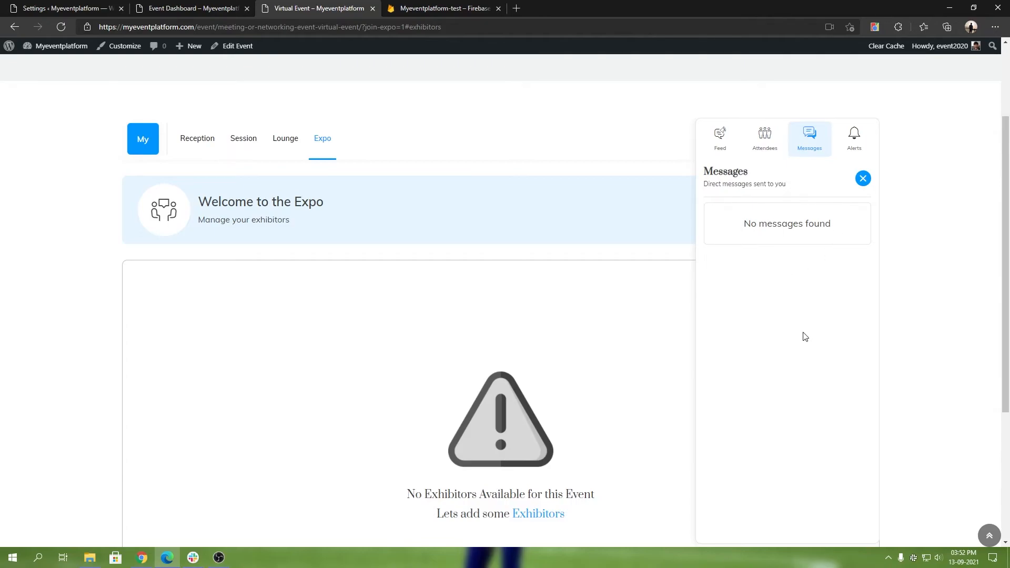
Open the event's Alerts, examine the Create Announcements form's fields, and close both without sending an announcement
click(849, 142)
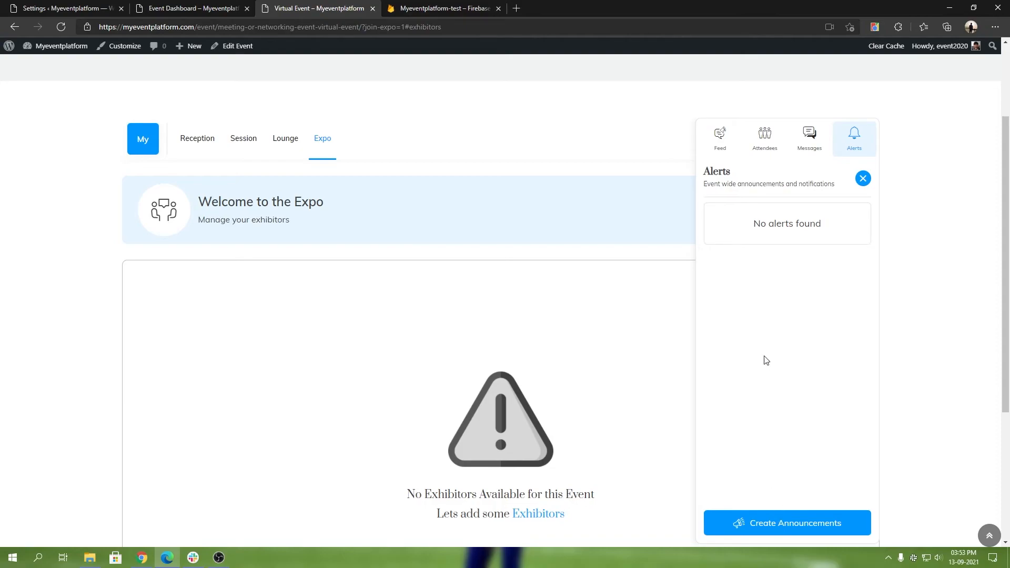
click(770, 523)
scroll(799, 359, down, 2)
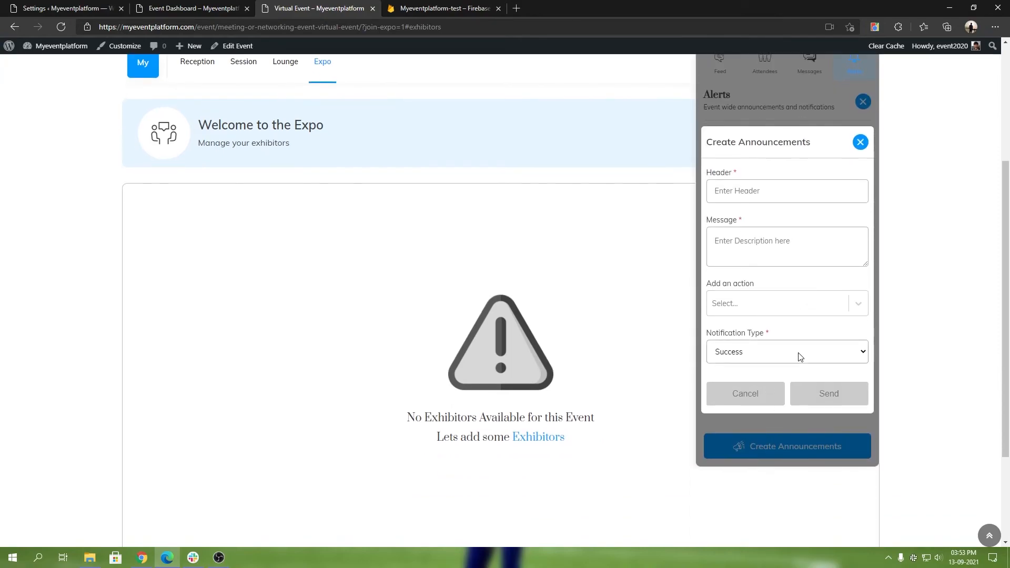
scroll(799, 357, up, 2)
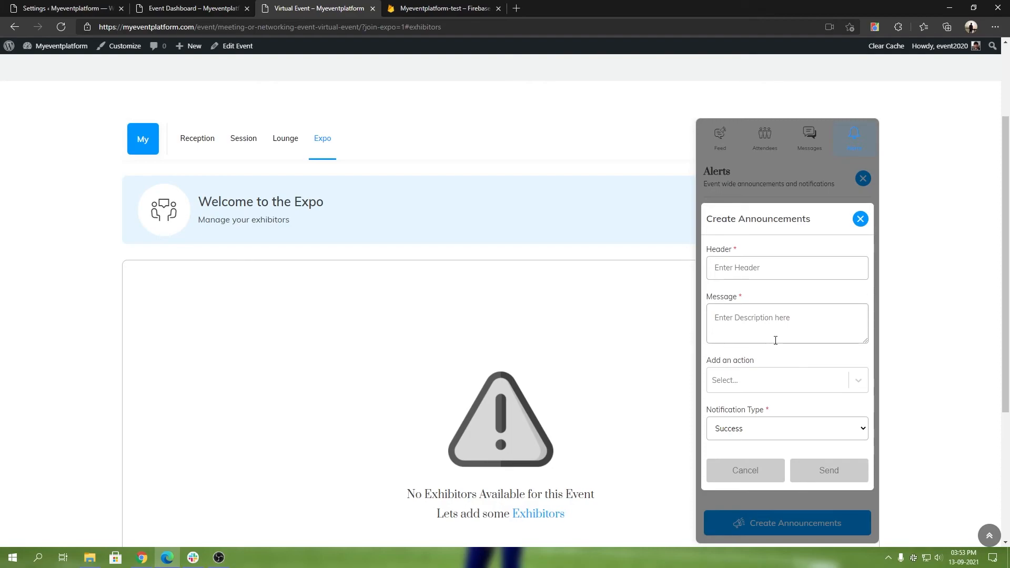
click(860, 219)
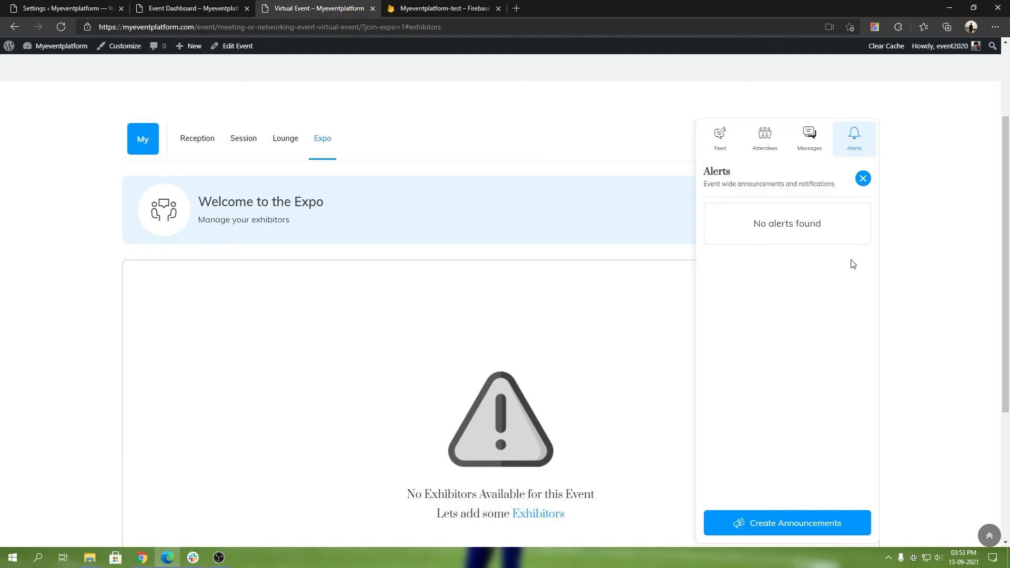
click(863, 179)
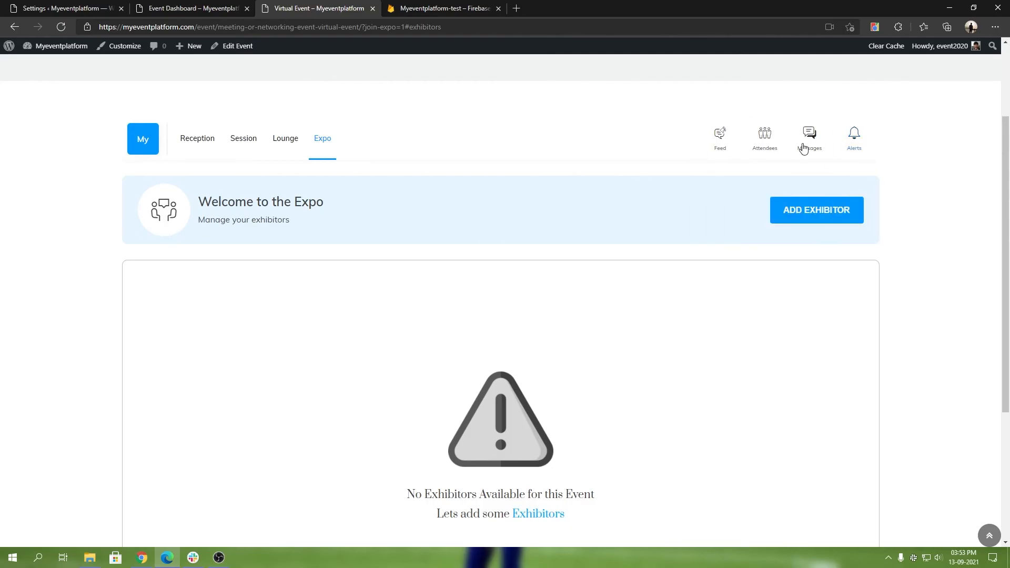
Switch between the Virtual Event expo and WordPress to review the Expo Networking settings, including the Agora, Firebase and Amazon S3 fields
click(181, 8)
click(87, 8)
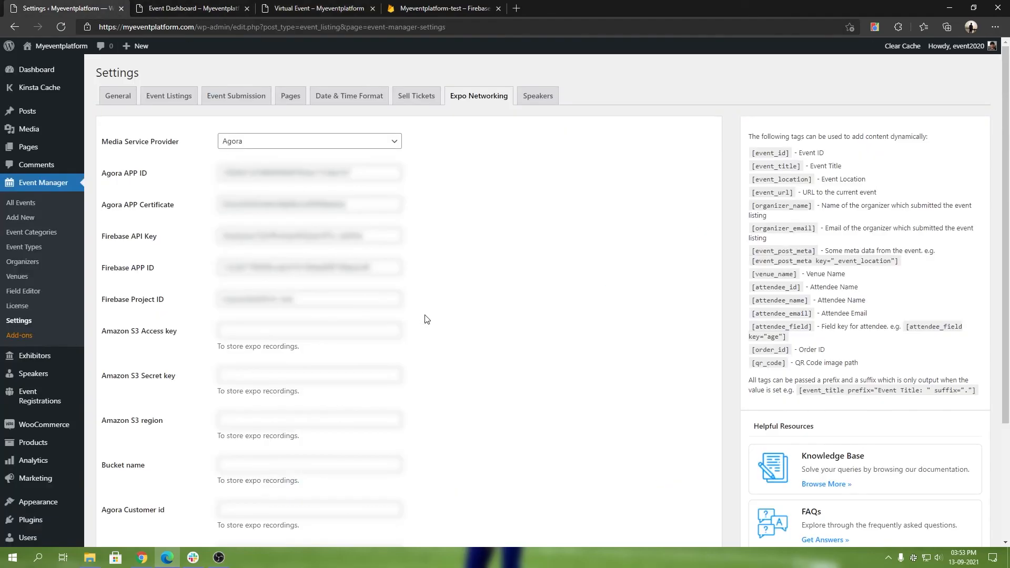
click(321, 8)
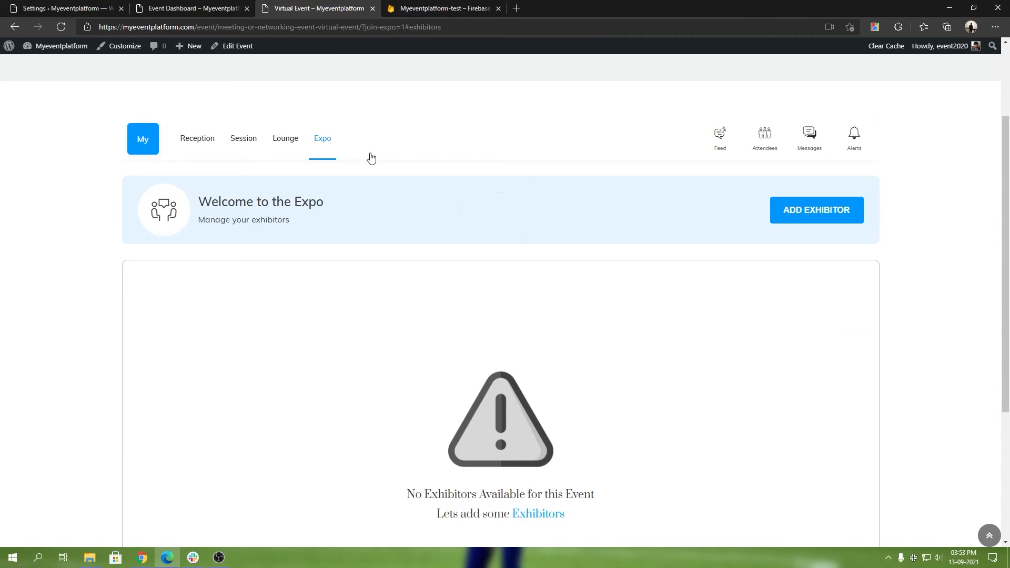
scroll(357, 345, down, 1)
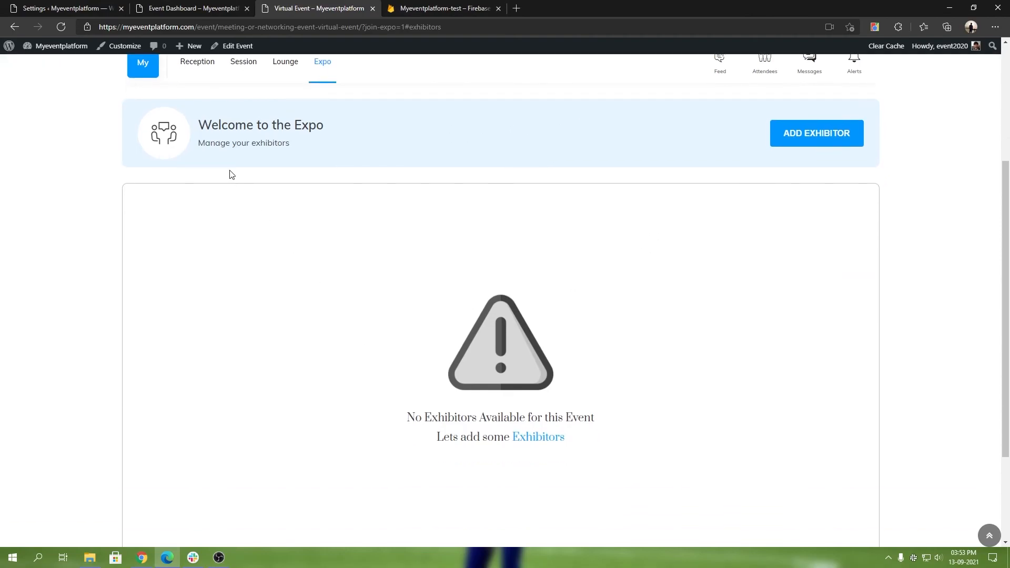
click(96, 7)
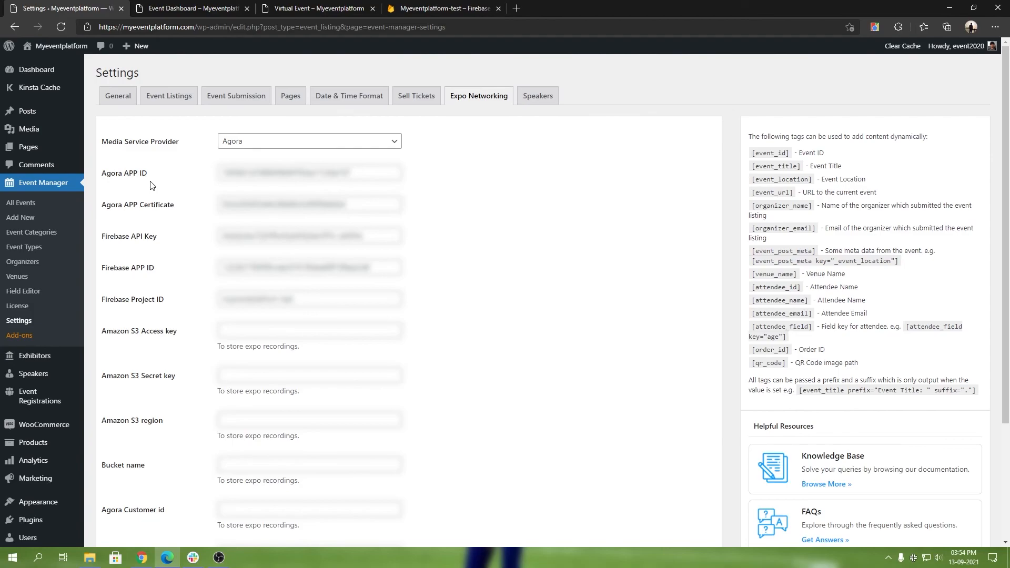
scroll(228, 252, down, 2)
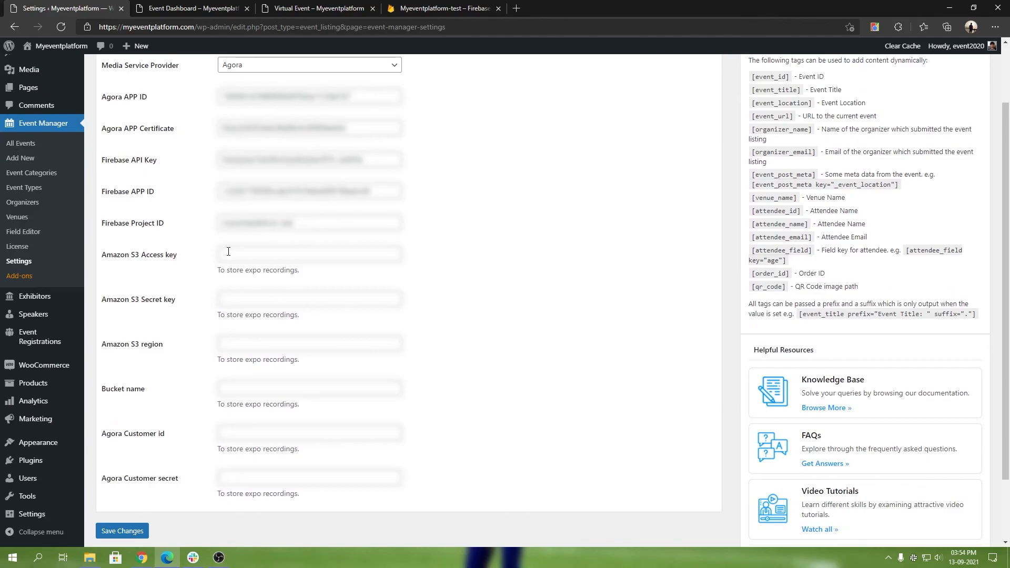
scroll(228, 252, up, 2)
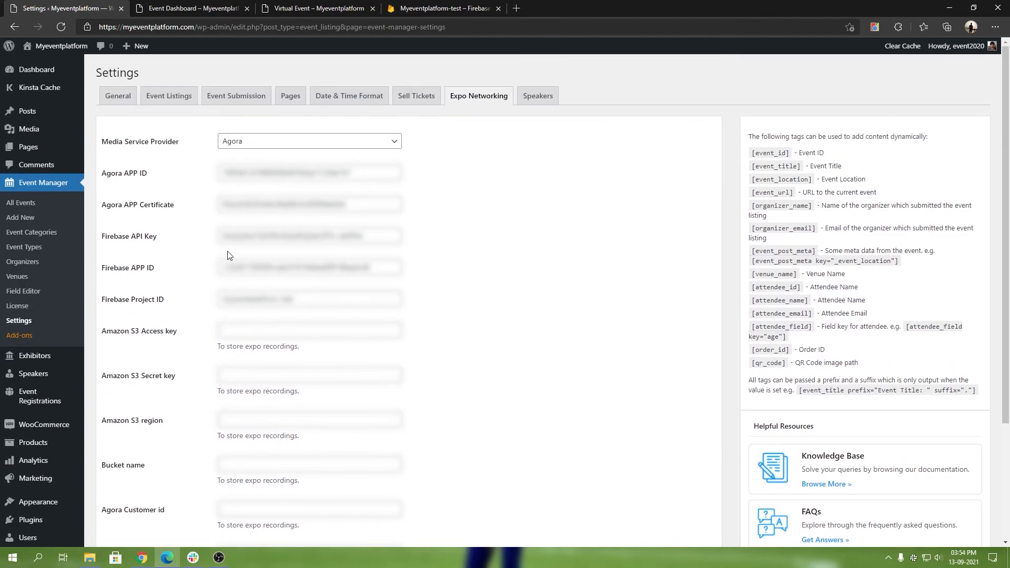